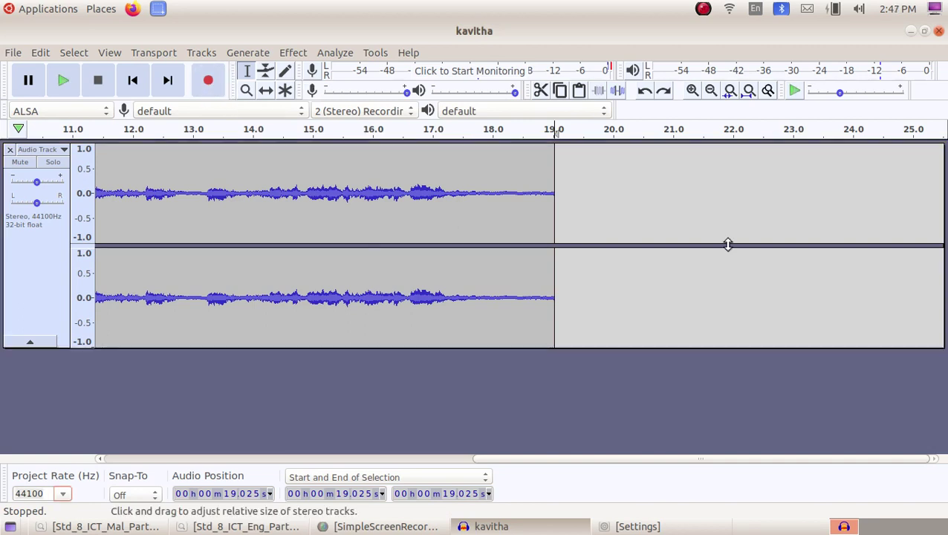
Record about 24 seconds of additional audio onto the end of the existing track, from the 19 s mark
{"action": "left_click", "coordinate": [208, 80]}
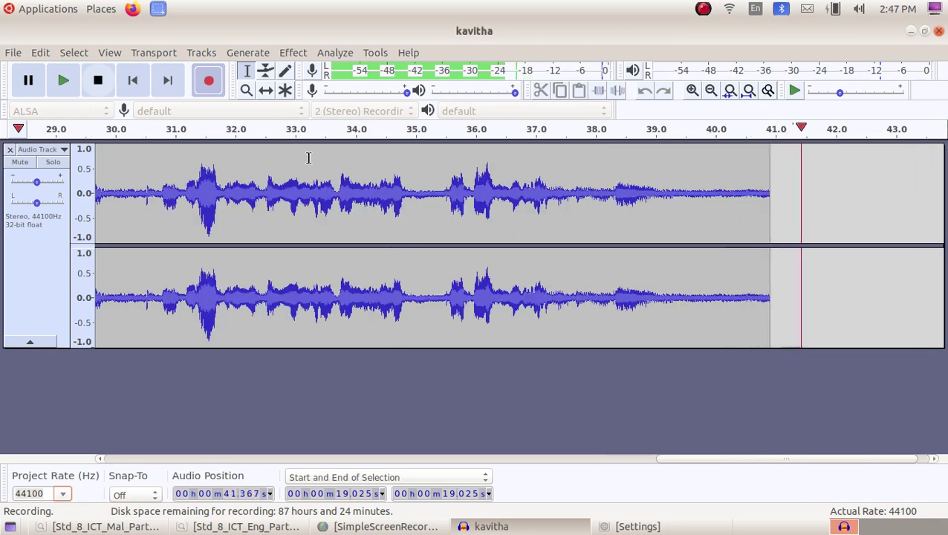
{"action": "left_click", "coordinate": [104, 84]}
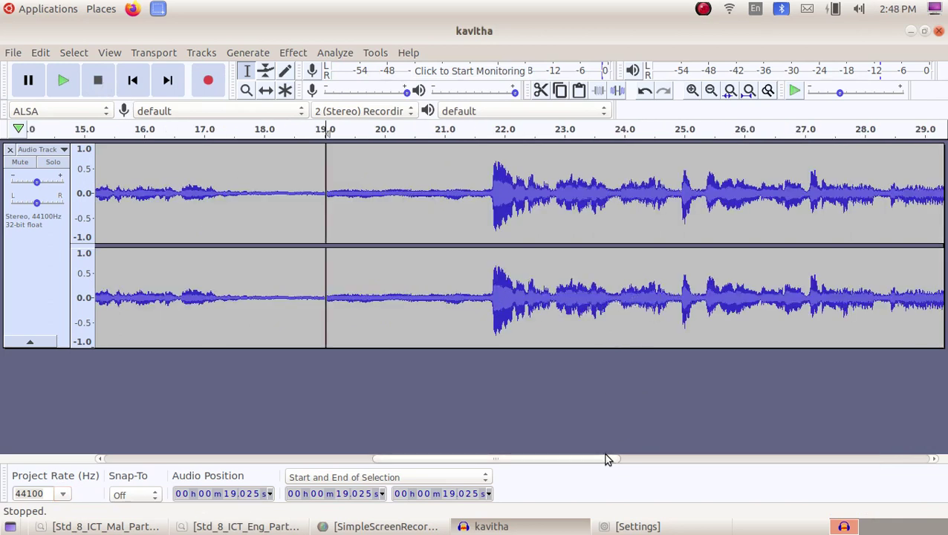
{"action": "left_click_drag", "start_coordinate": [606, 460], "coordinate": [666, 447]}
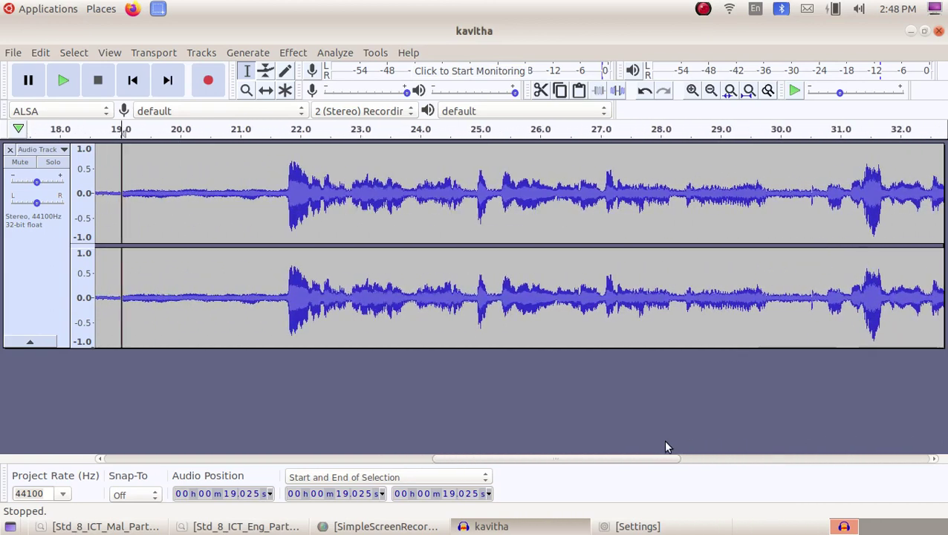
Play back the new recording from about 20.6 s to about 38.6 s
{"action": "left_click", "coordinate": [216, 219]}
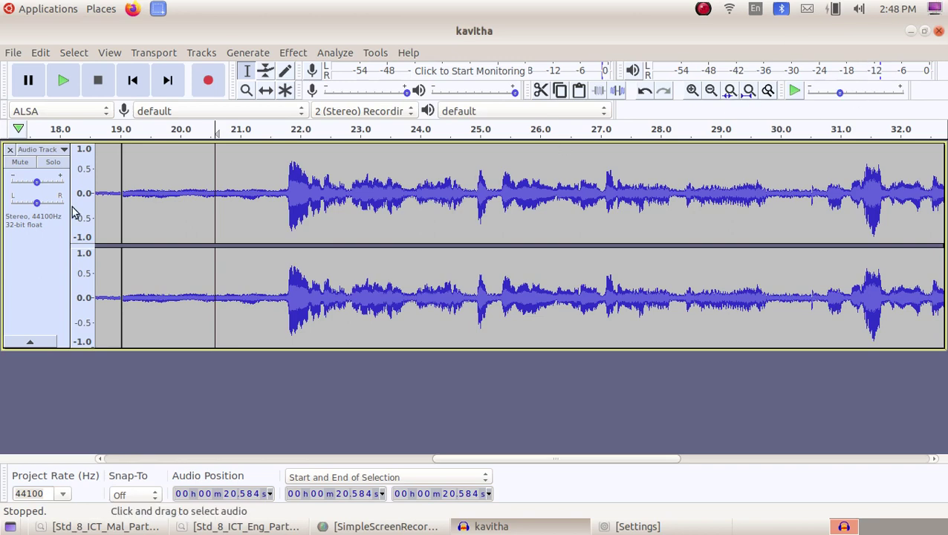
{"action": "left_click", "coordinate": [63, 83]}
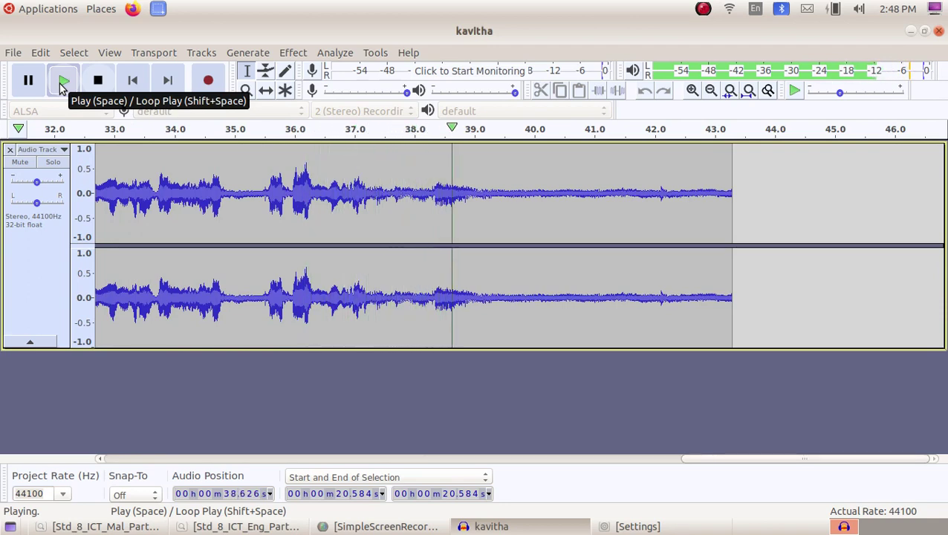
{"action": "left_click", "coordinate": [97, 83]}
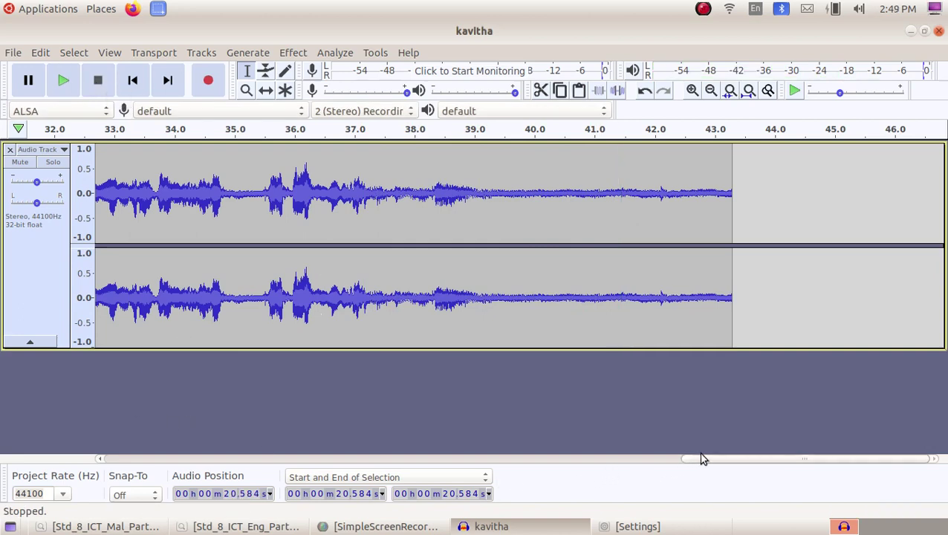
Show the whole track from its beginning and place the cursor at the end of the audio
{"action": "left_click_drag", "start_coordinate": [689, 460], "coordinate": [566, 455]}
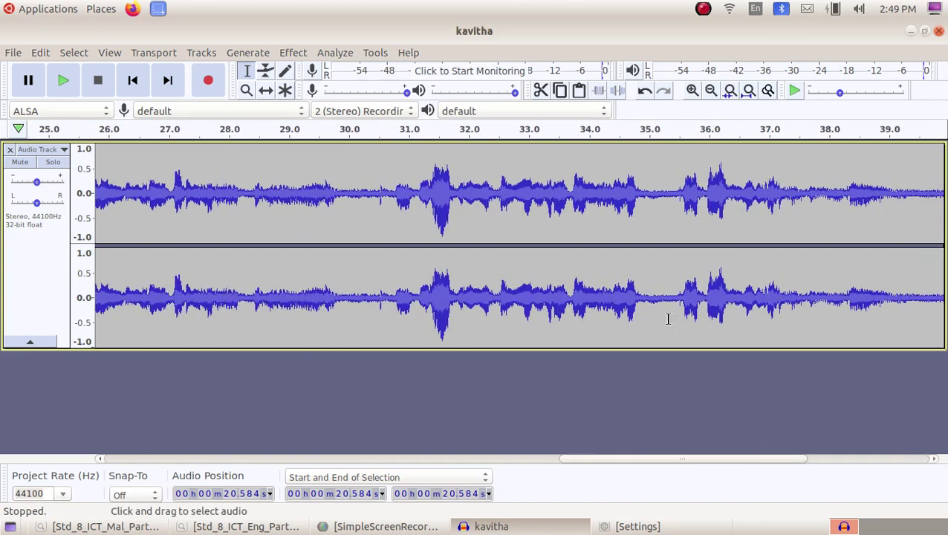
{"action": "left_click", "coordinate": [711, 90]}
{"action": "left_click", "coordinate": [711, 91]}
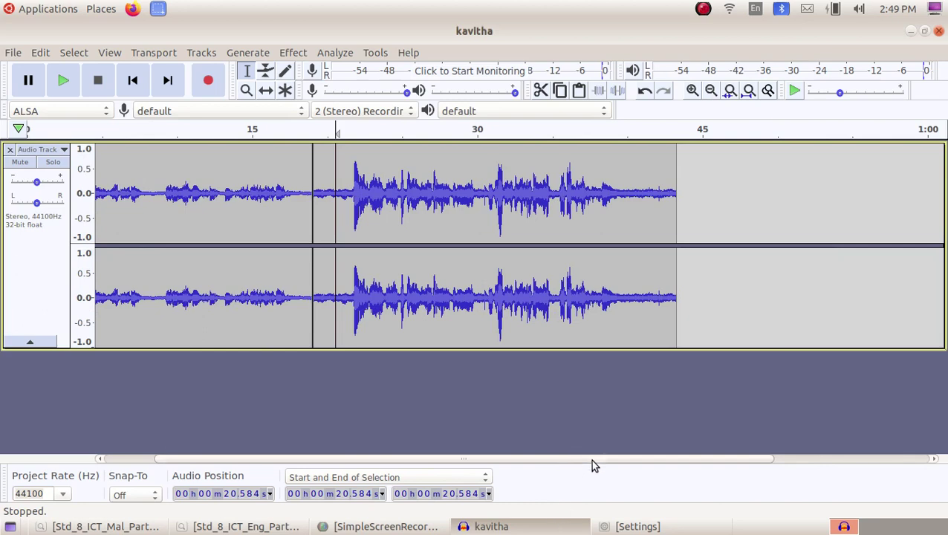
{"action": "left_click_drag", "start_coordinate": [590, 457], "coordinate": [434, 457]}
{"action": "left_click", "coordinate": [243, 223]}
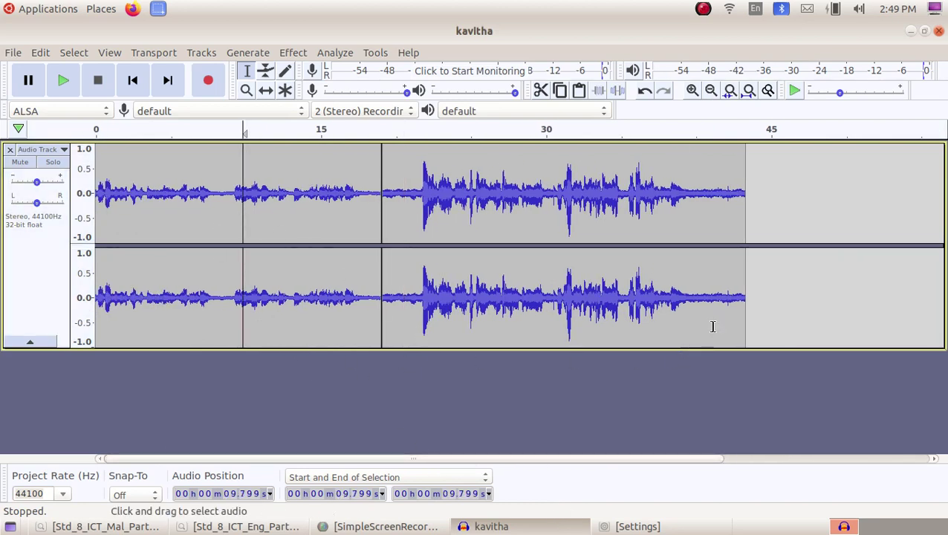
{"action": "left_click", "coordinate": [745, 308]}
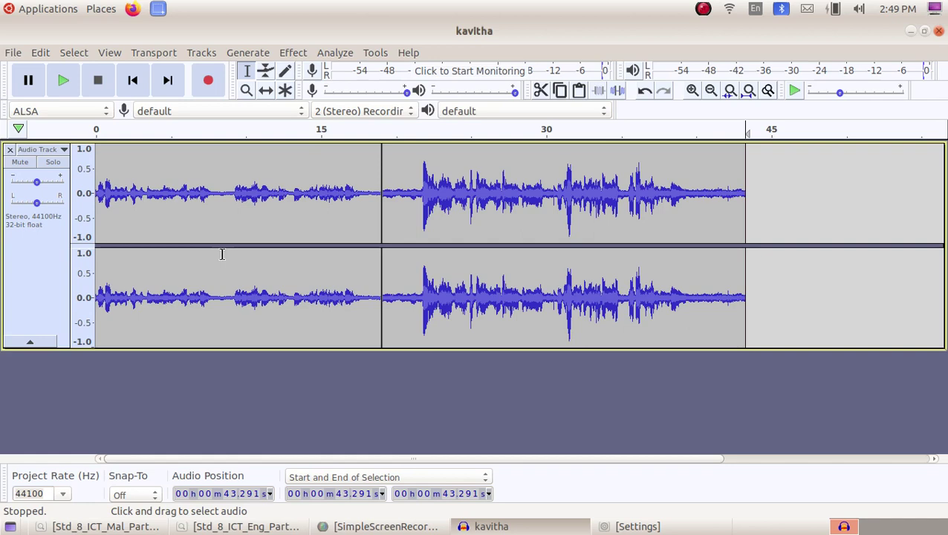
Switch to the textbook PDF, read the audio editing instructions on page 60, and return to the kavitha project
{"action": "key", "text": "alt+Tab"}
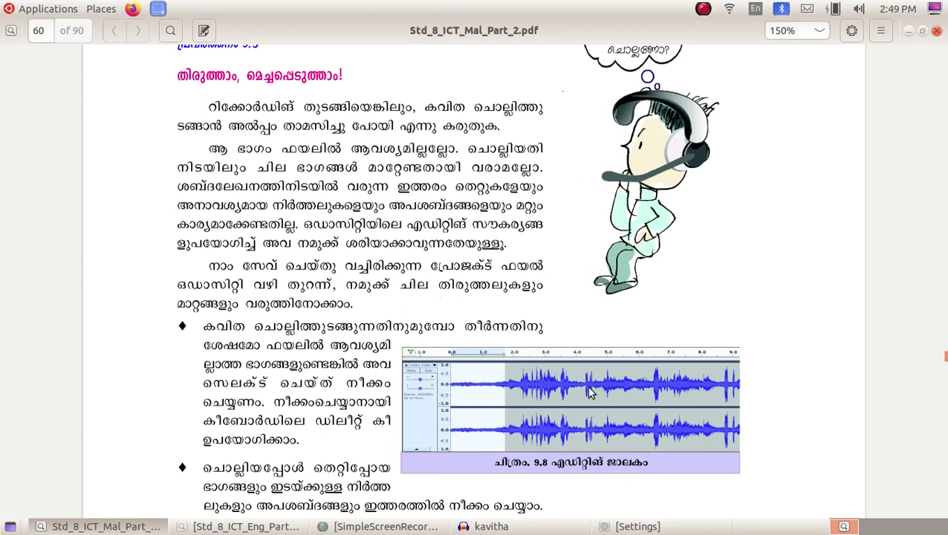
{"action": "scroll", "coordinate": [338, 318], "scroll_direction": "down", "scroll_amount": 4}
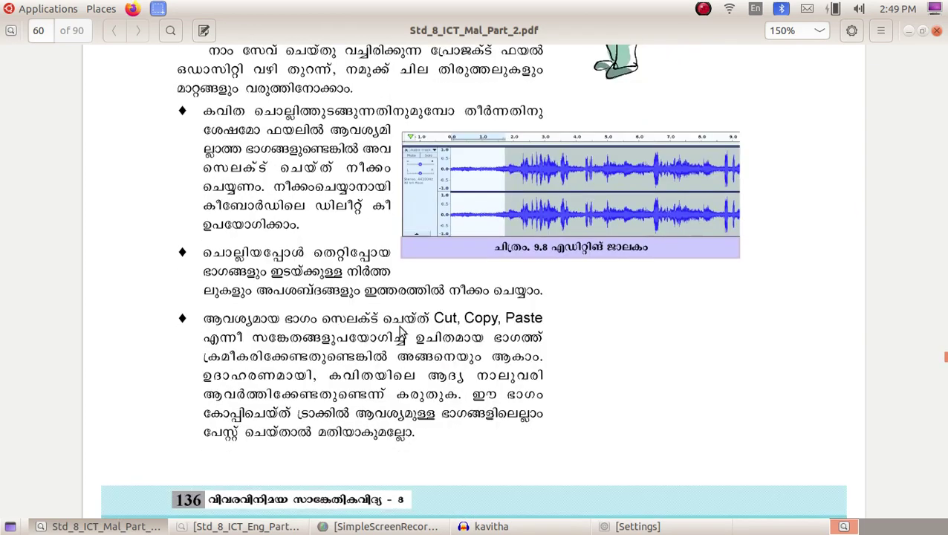
{"action": "scroll", "coordinate": [394, 354], "scroll_direction": "down", "scroll_amount": 1}
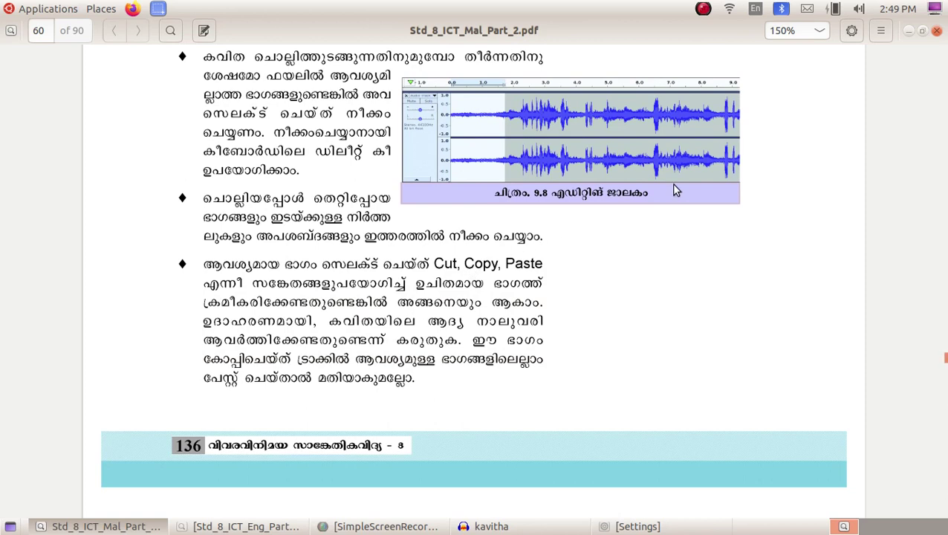
{"action": "scroll", "coordinate": [369, 327], "scroll_direction": "down", "scroll_amount": 2}
{"action": "scroll", "coordinate": [369, 327], "scroll_direction": "up", "scroll_amount": 1}
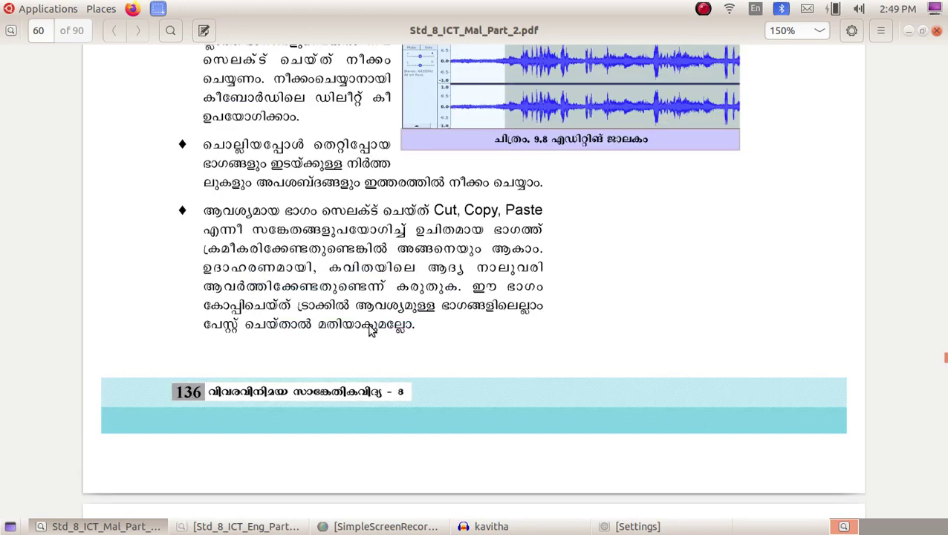
{"action": "scroll", "coordinate": [375, 323], "scroll_direction": "down", "scroll_amount": 3}
{"action": "left_click", "coordinate": [906, 33]}
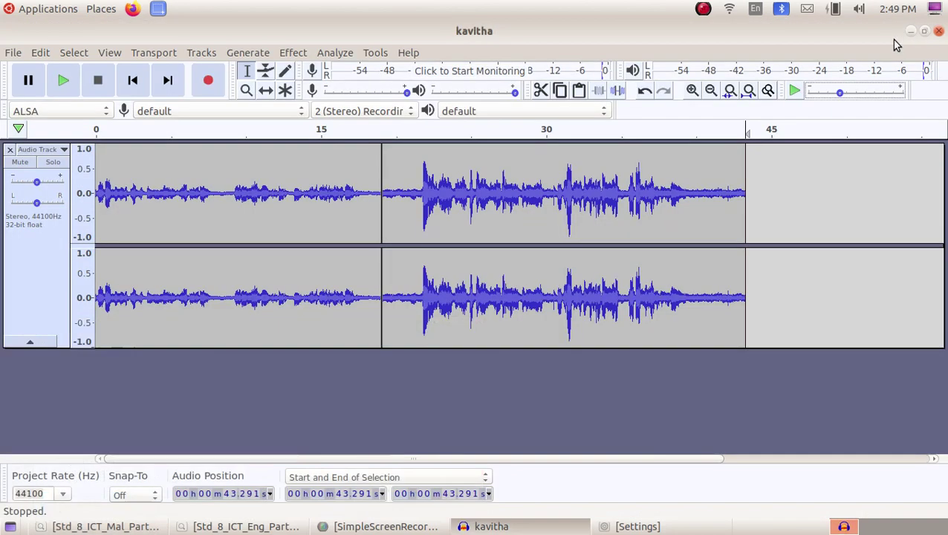
Play the track from its very start and stop after about 7 seconds
{"action": "left_click", "coordinate": [99, 191]}
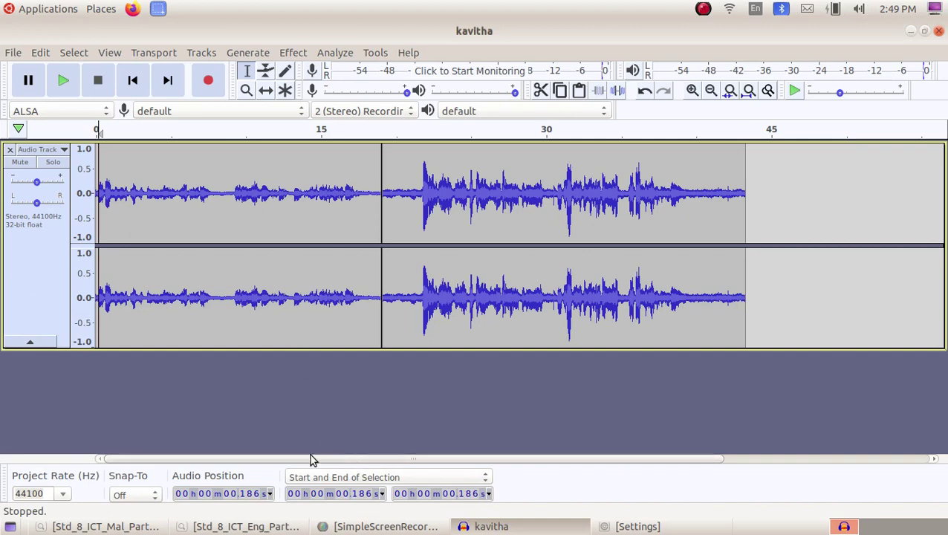
{"action": "key", "text": "Home"}
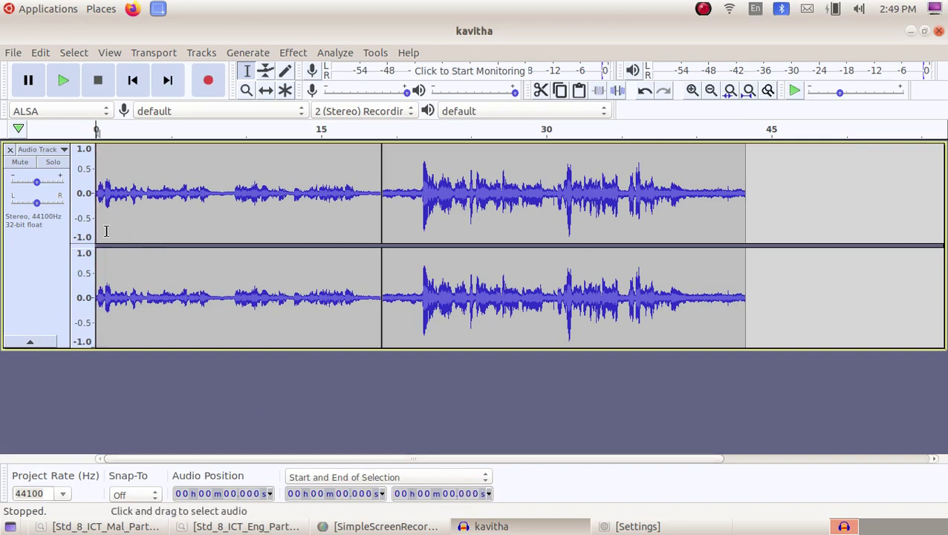
{"action": "left_click", "coordinate": [64, 81]}
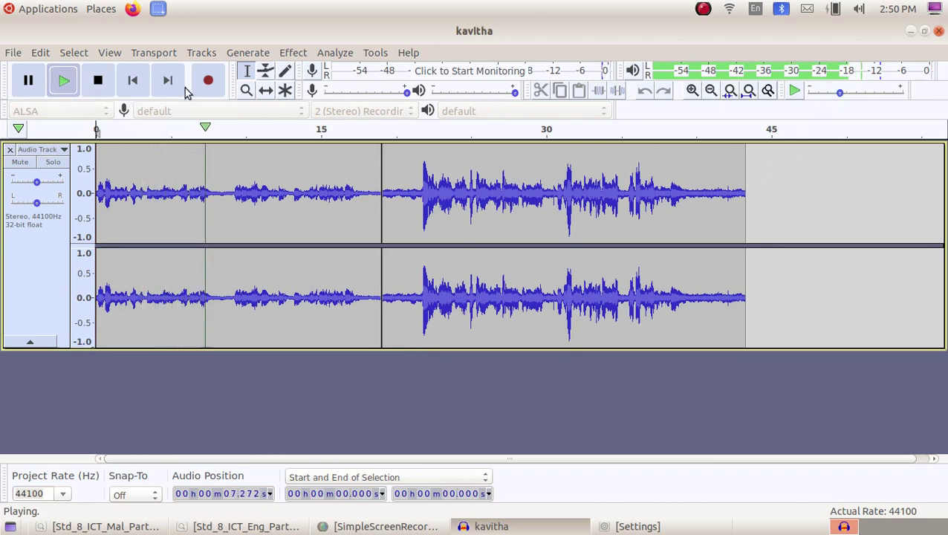
{"action": "left_click", "coordinate": [102, 82]}
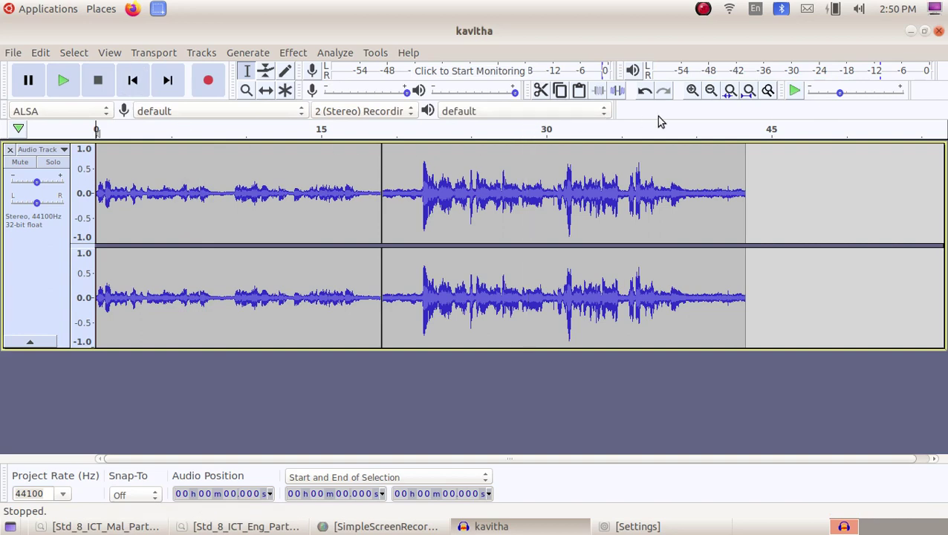
Play the opening up to about 11 s and delete the silent stretch between about 8.2 s and 8.7 s
{"action": "left_click", "coordinate": [692, 92]}
{"action": "left_click", "coordinate": [692, 92]}
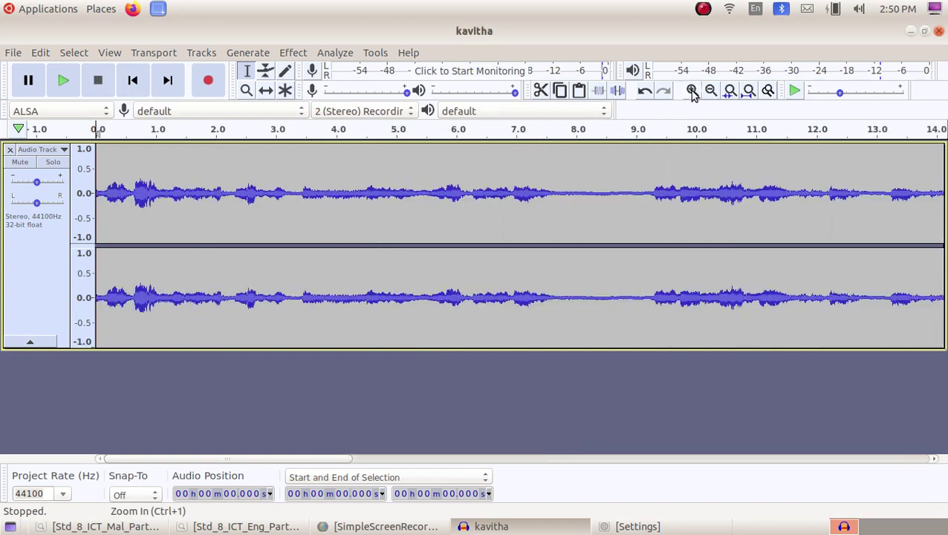
{"action": "left_click", "coordinate": [63, 86]}
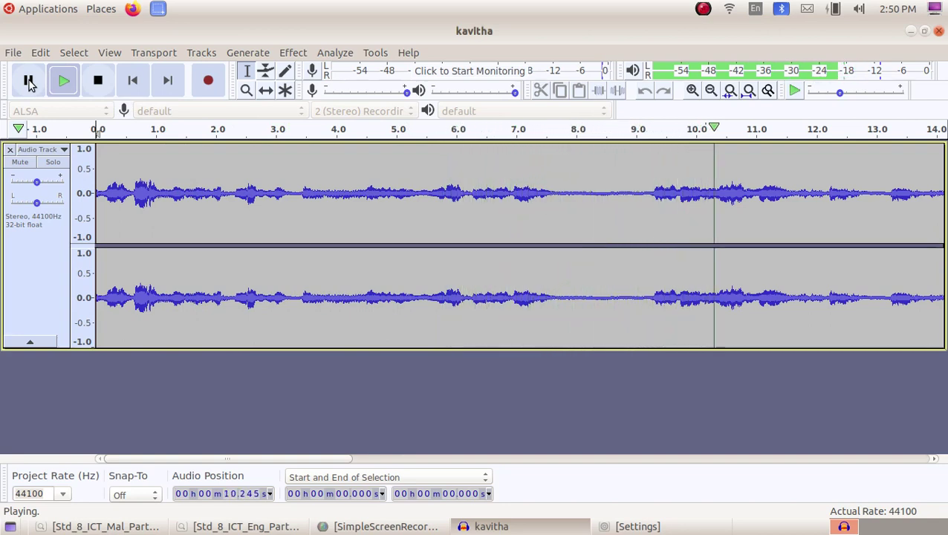
{"action": "left_click", "coordinate": [29, 81]}
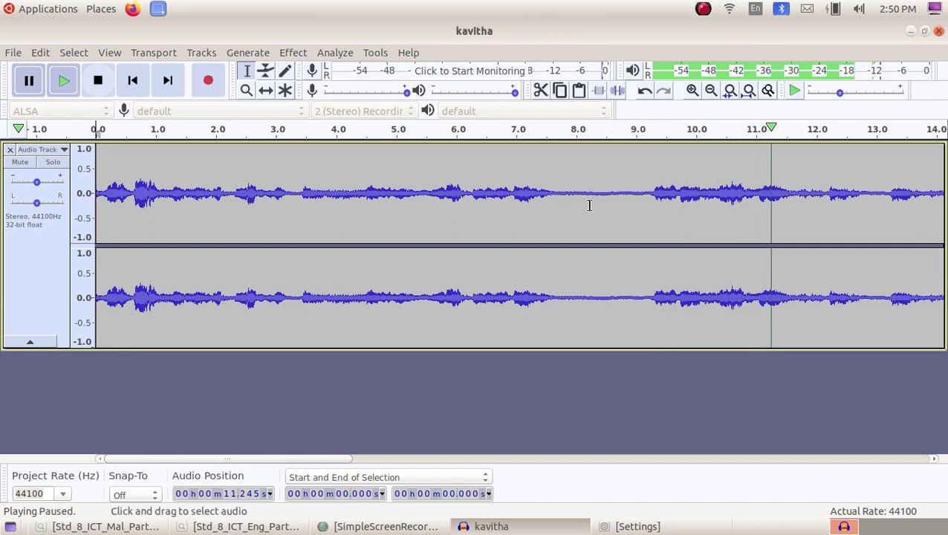
{"action": "left_click_drag", "start_coordinate": [588, 205], "coordinate": [615, 211]}
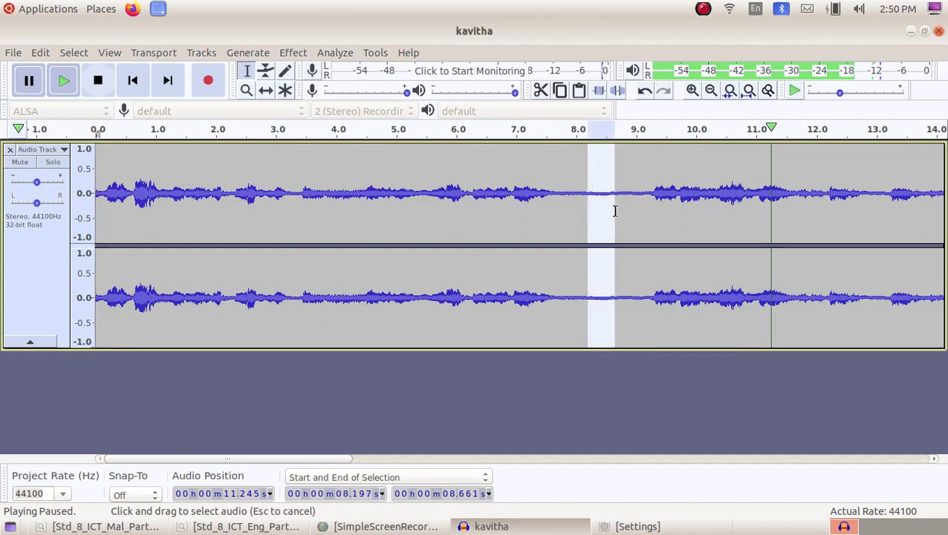
{"action": "key", "text": "Delete"}
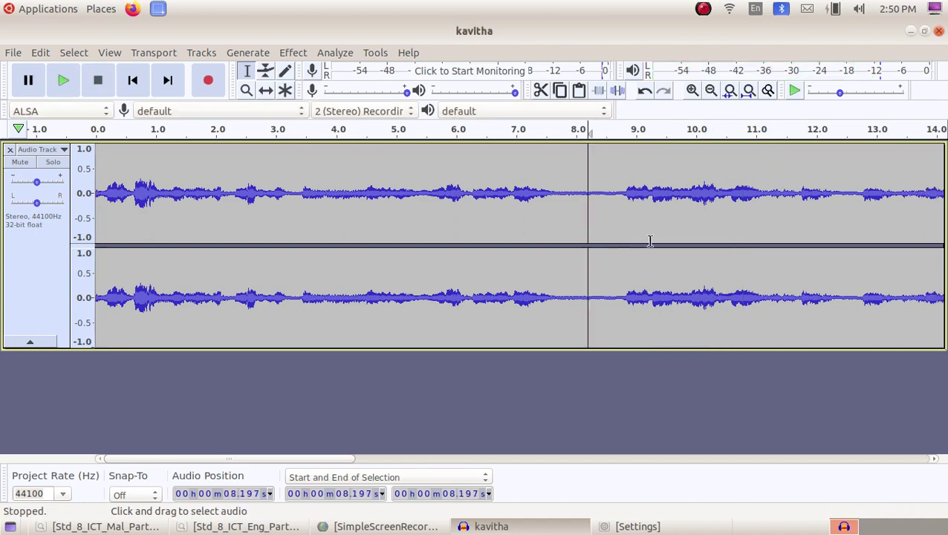
Play on from the cut and delete the quiet gap between the two recordings, from about 17.5 s to 20.5 s
{"action": "left_click", "coordinate": [64, 79]}
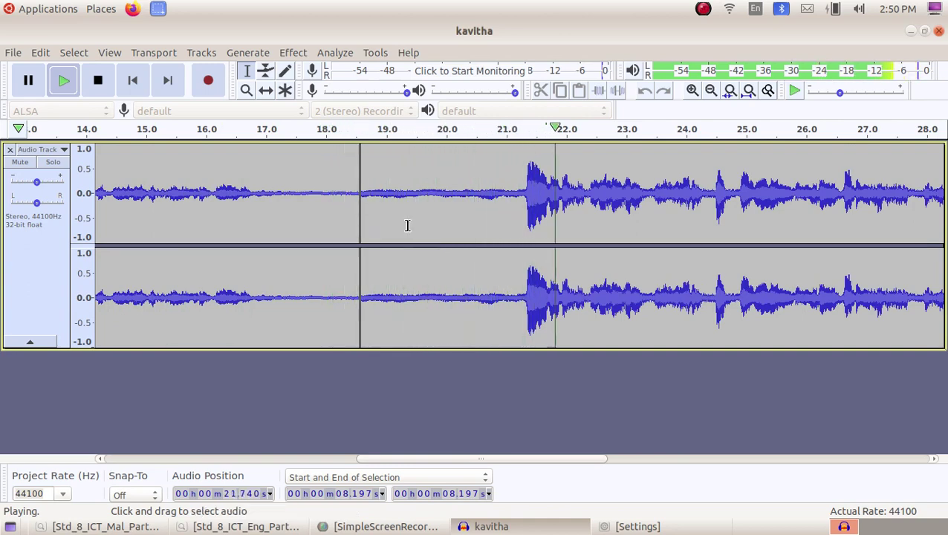
{"action": "left_click", "coordinate": [97, 80]}
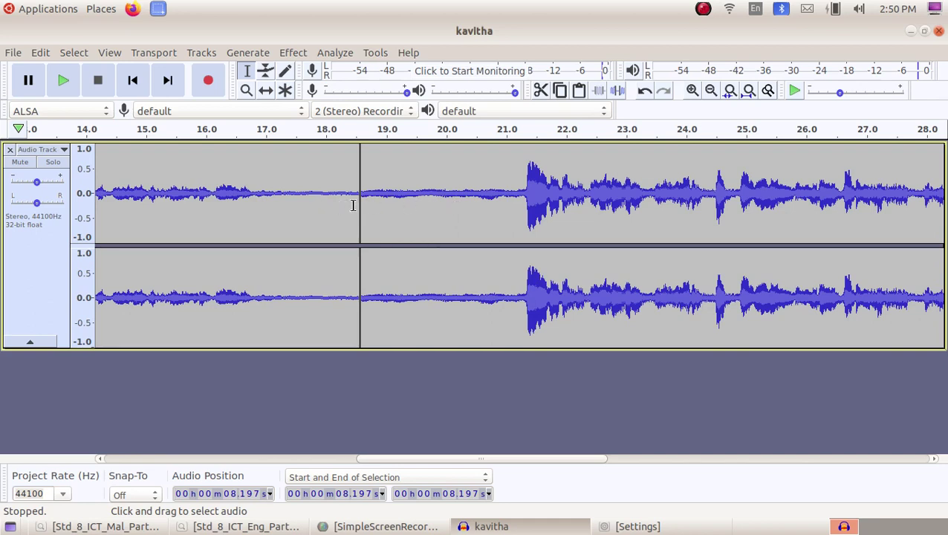
{"action": "left_click", "coordinate": [297, 208]}
{"action": "left_click_drag", "start_coordinate": [414, 219], "coordinate": [479, 225]}
{"action": "key", "text": "Delete"}
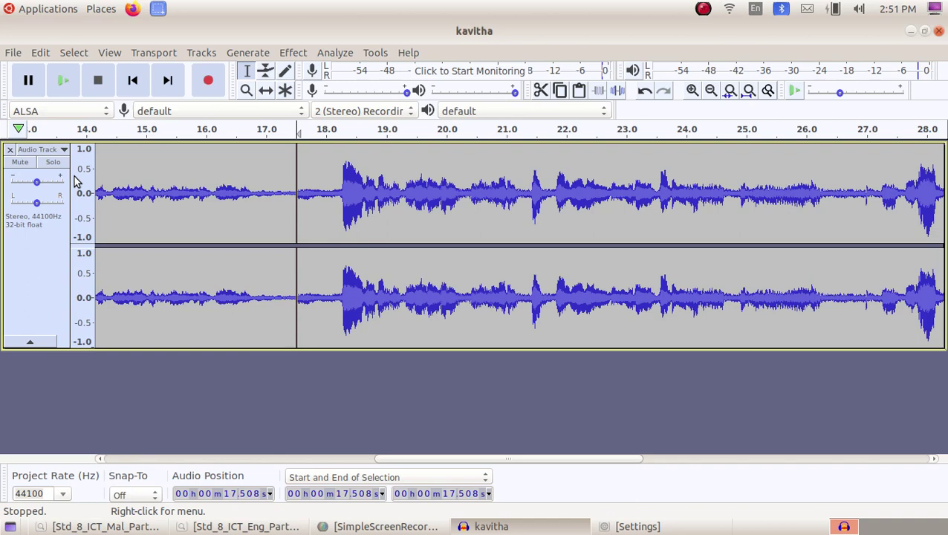
Amplify the quieter first part of the track, from 0 to about 17.2 s, by 5.565 dB with clipping allowed
{"action": "left_click", "coordinate": [710, 91]}
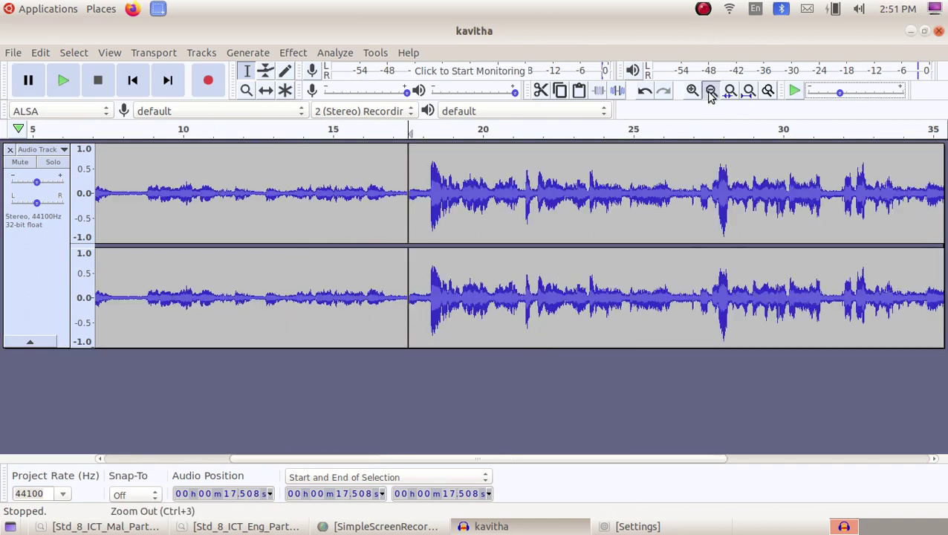
{"action": "left_click", "coordinate": [710, 91]}
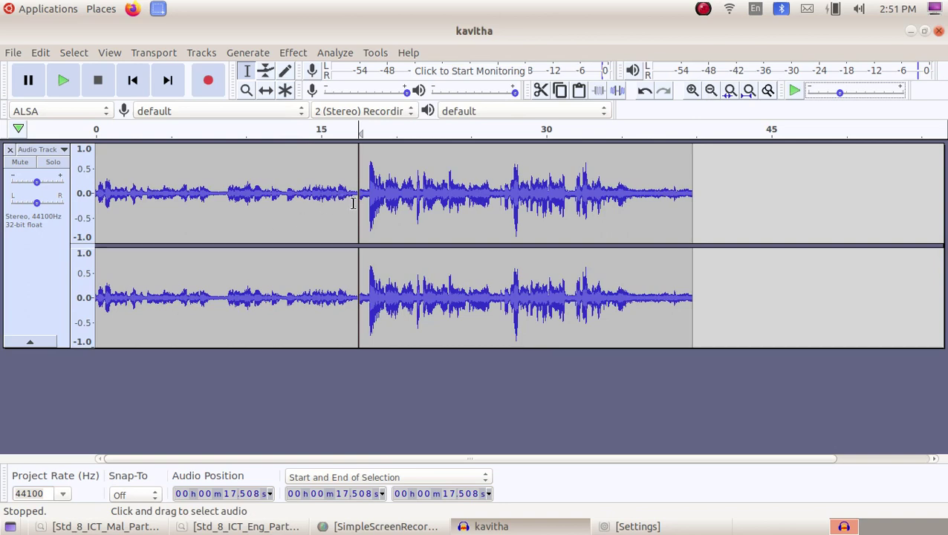
{"action": "left_click_drag", "start_coordinate": [353, 202], "coordinate": [117, 232]}
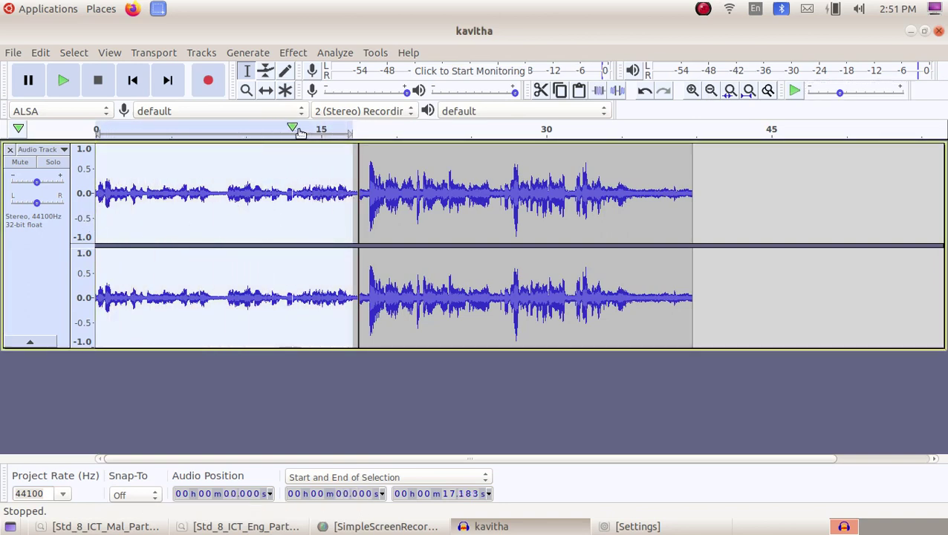
{"action": "left_click", "coordinate": [292, 53]}
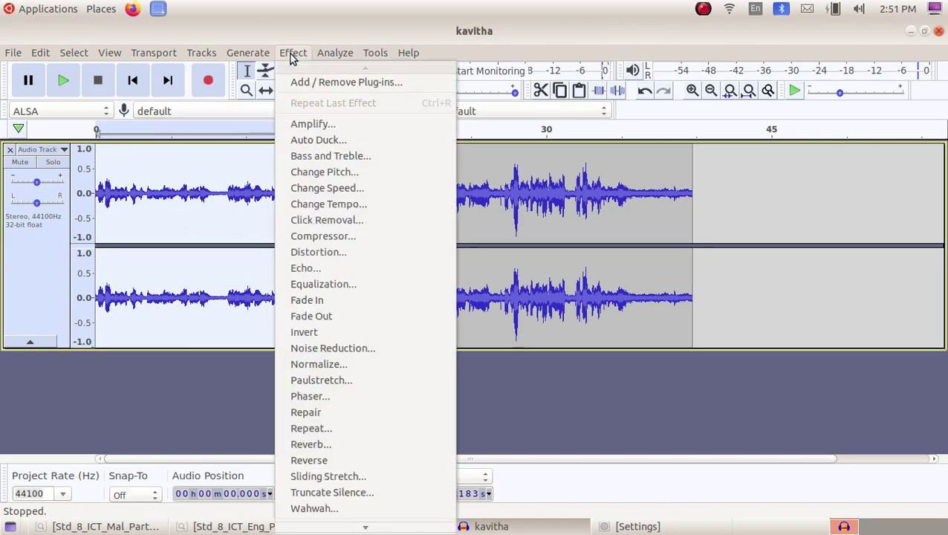
{"action": "left_click", "coordinate": [316, 123]}
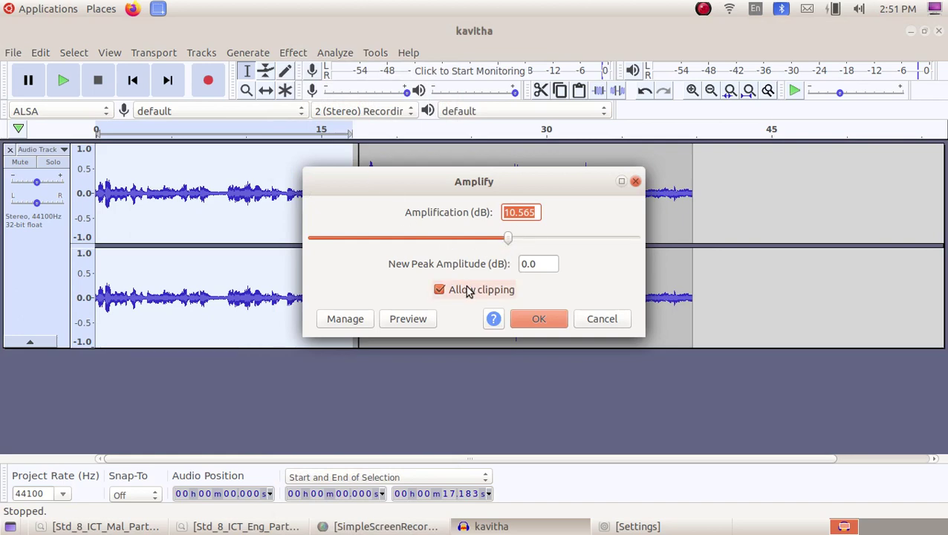
{"action": "left_click", "coordinate": [441, 292]}
{"action": "left_click", "coordinate": [441, 292]}
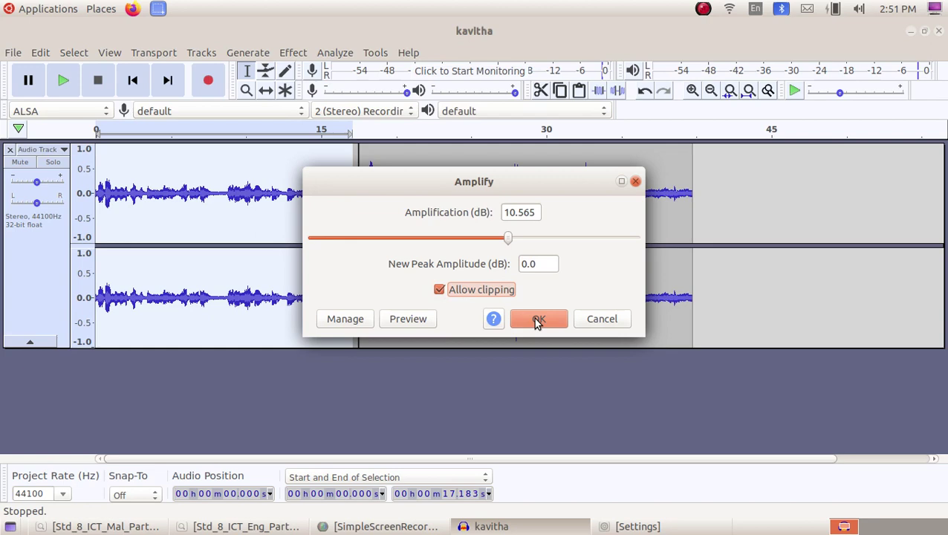
{"action": "left_click_drag", "start_coordinate": [514, 214], "coordinate": [499, 213]}
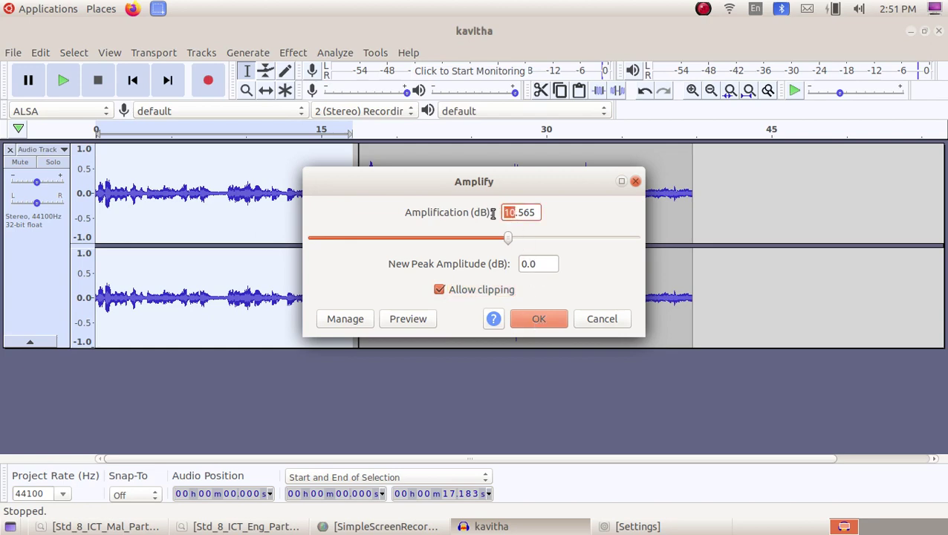
{"action": "type", "text": "5"}
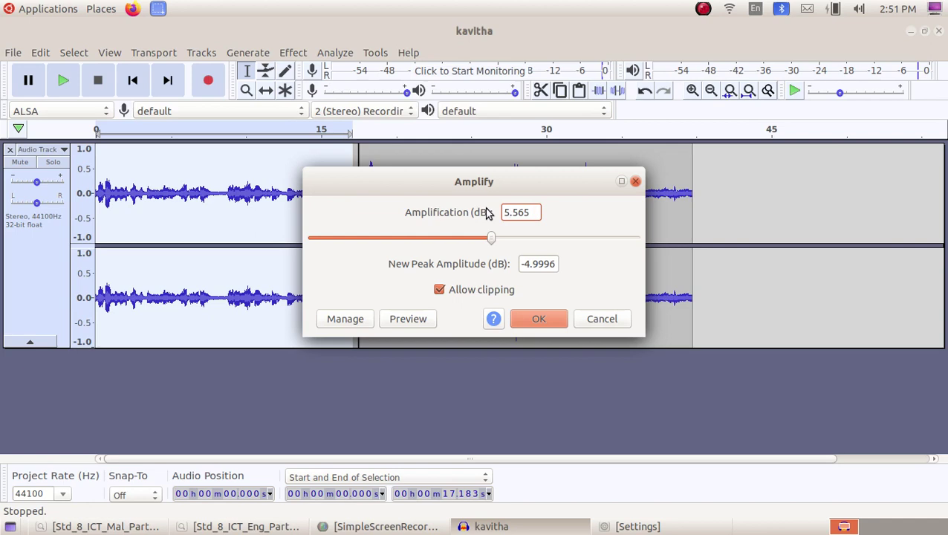
{"action": "left_click", "coordinate": [539, 319]}
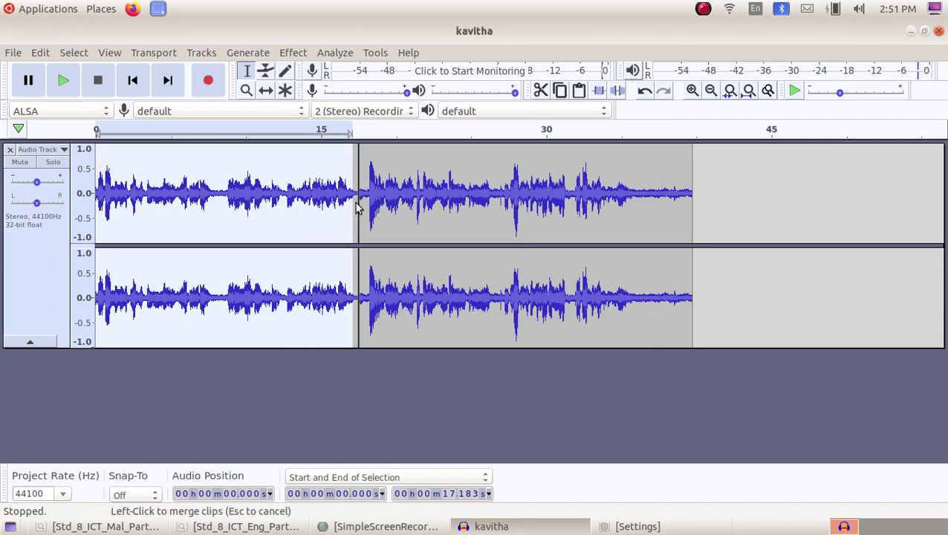
Play the quiet tail of the track from about 36.2 s and stop the playback
{"action": "left_click", "coordinate": [765, 297]}
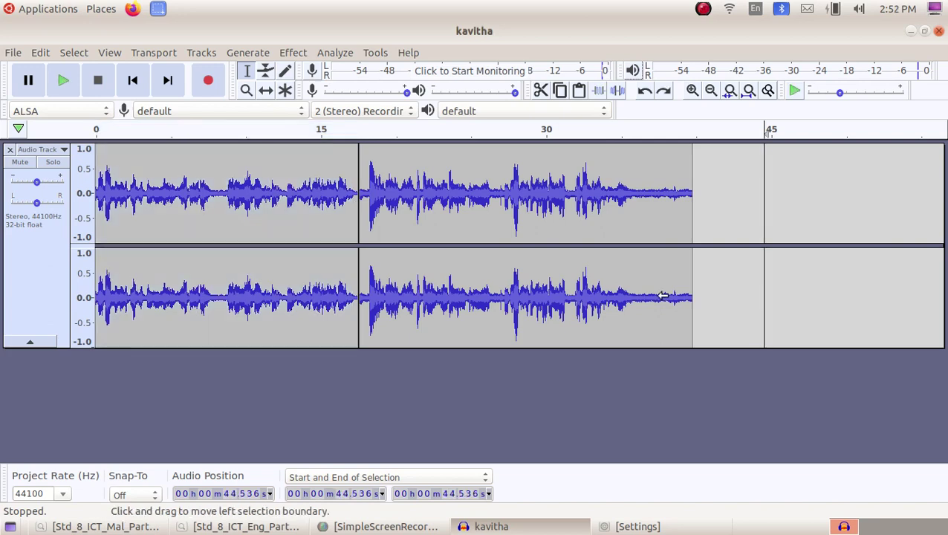
{"action": "left_click", "coordinate": [640, 243]}
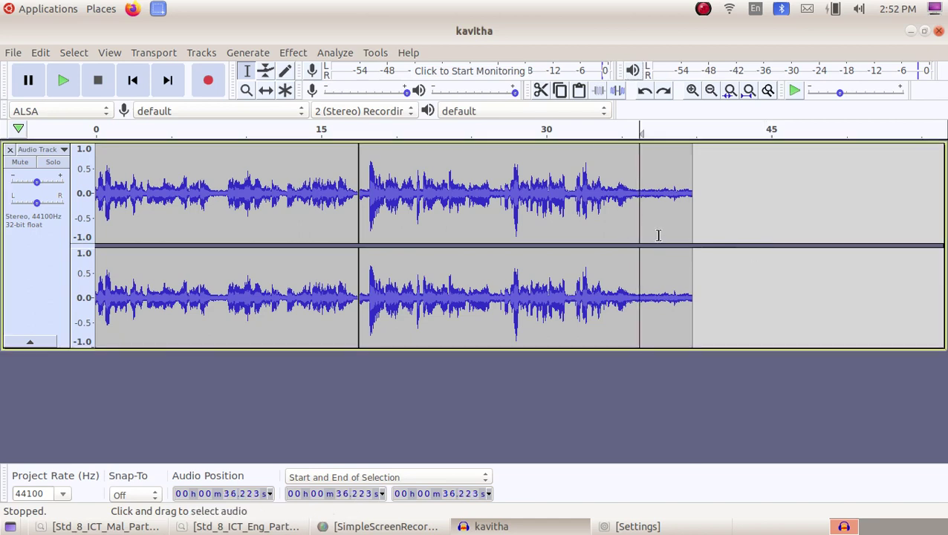
{"action": "left_click", "coordinate": [64, 81]}
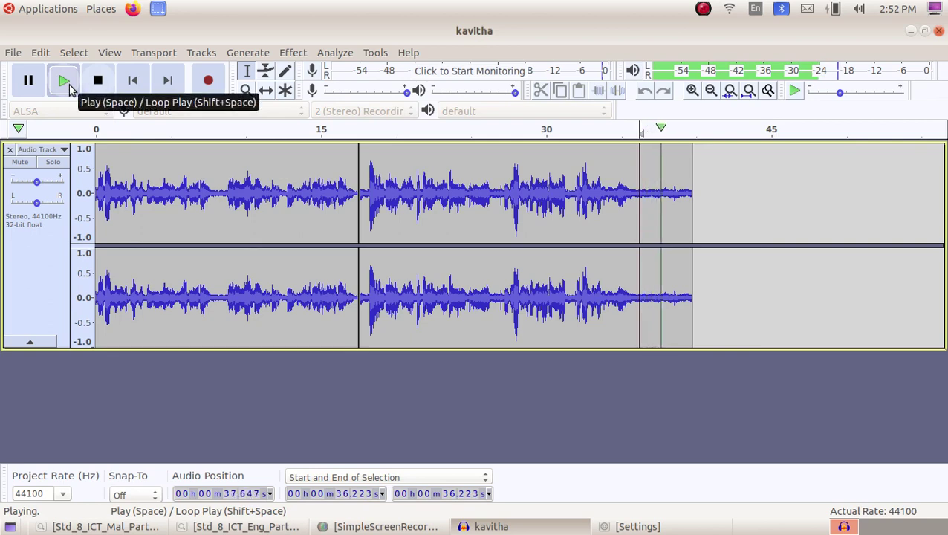
{"action": "left_click", "coordinate": [98, 82]}
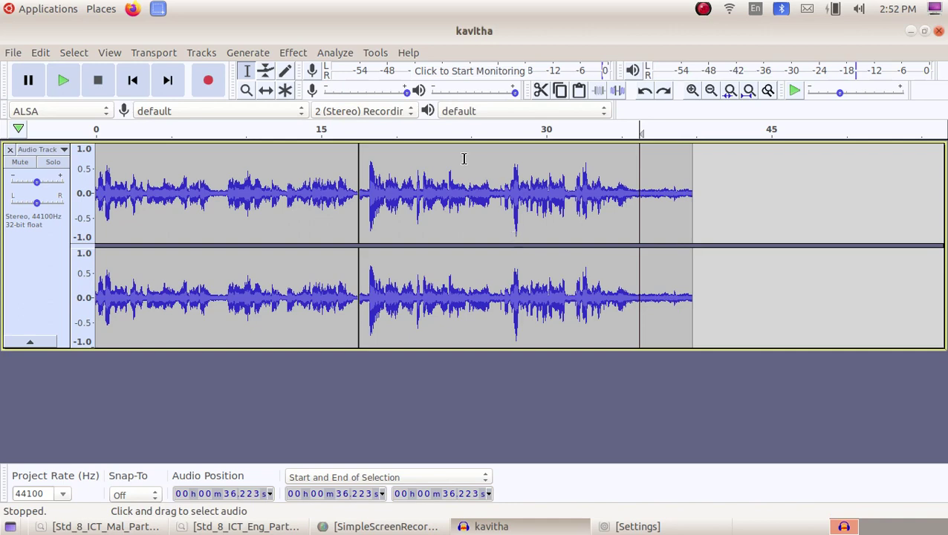
{"action": "left_click", "coordinate": [295, 53]}
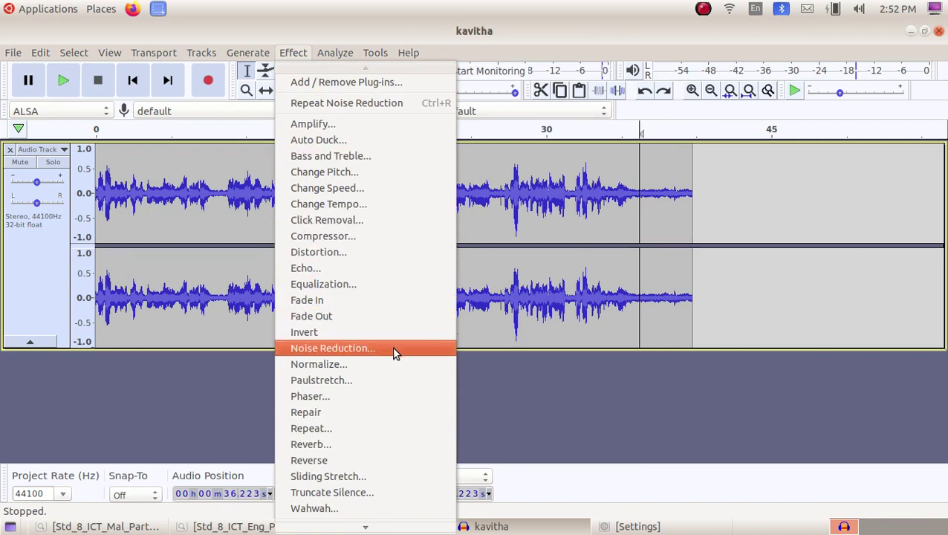
{"action": "left_click", "coordinate": [608, 265]}
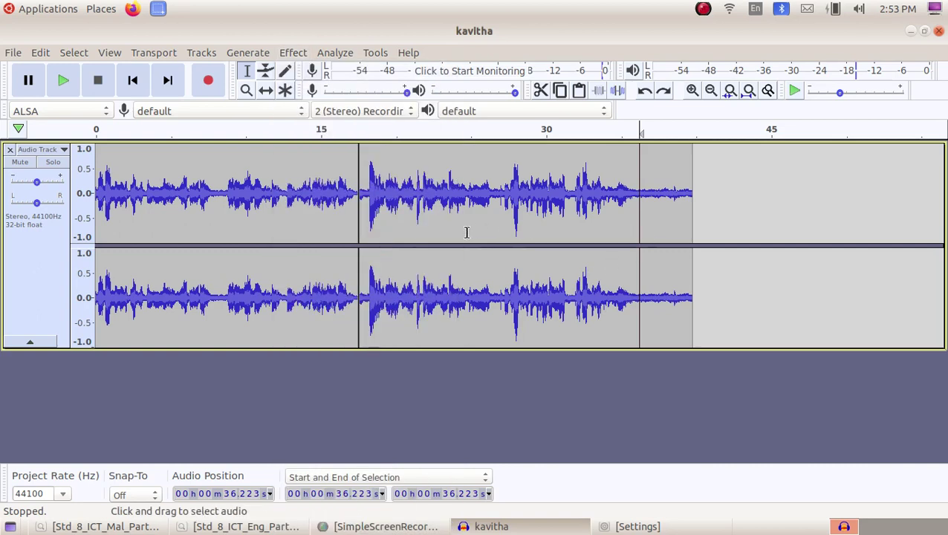
Select the noise-only stretch from about 36.7 s to 38.1 s, listen to it, and capture it as the Noise Reduction profile
{"action": "left_click", "coordinate": [653, 221]}
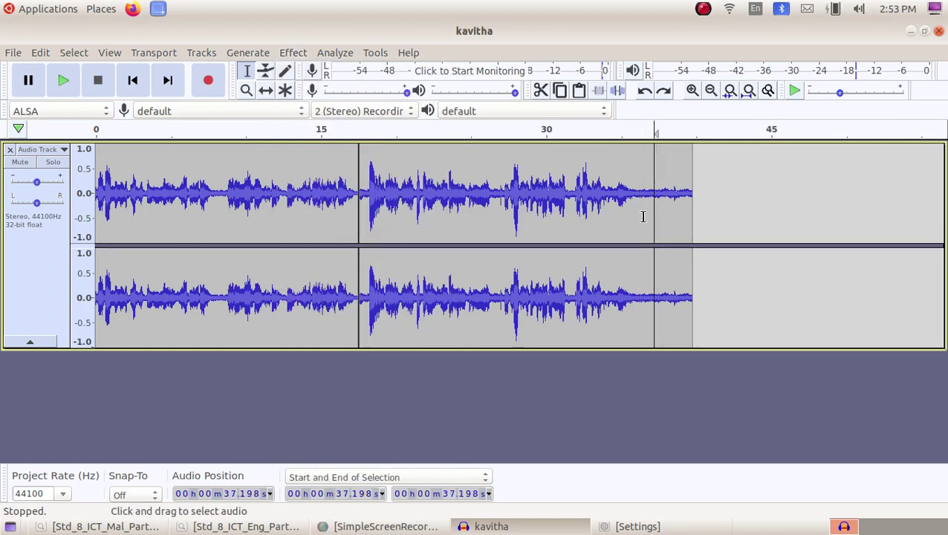
{"action": "left_click", "coordinate": [644, 216]}
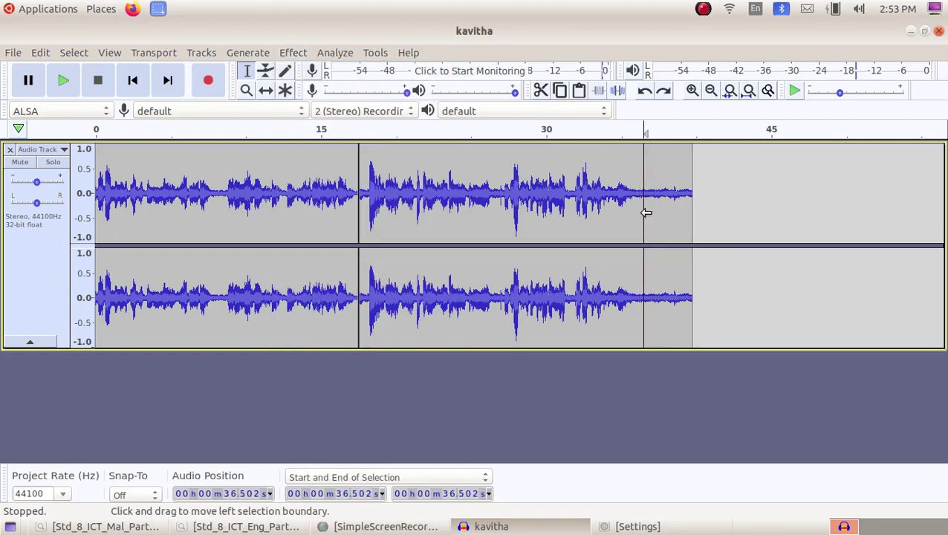
{"action": "left_click_drag", "start_coordinate": [647, 213], "coordinate": [667, 218]}
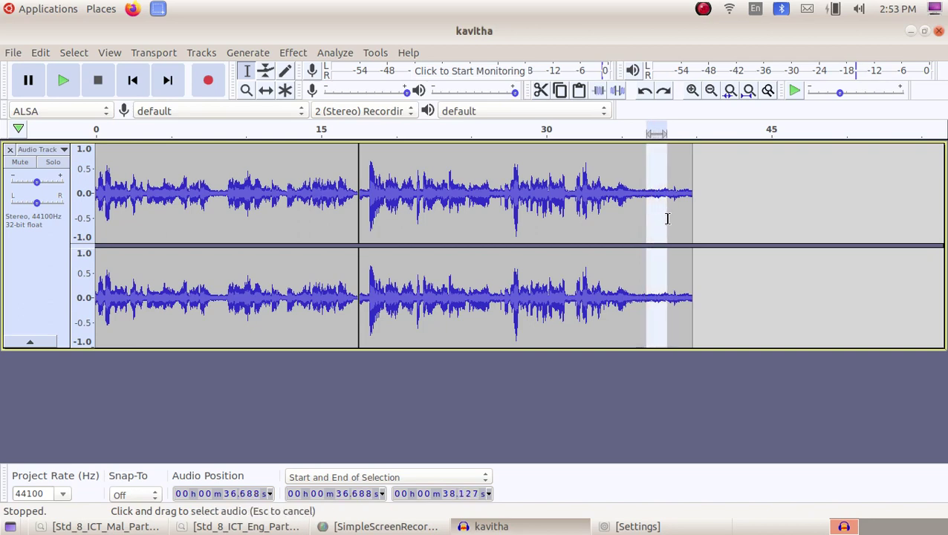
{"action": "left_click", "coordinate": [63, 83]}
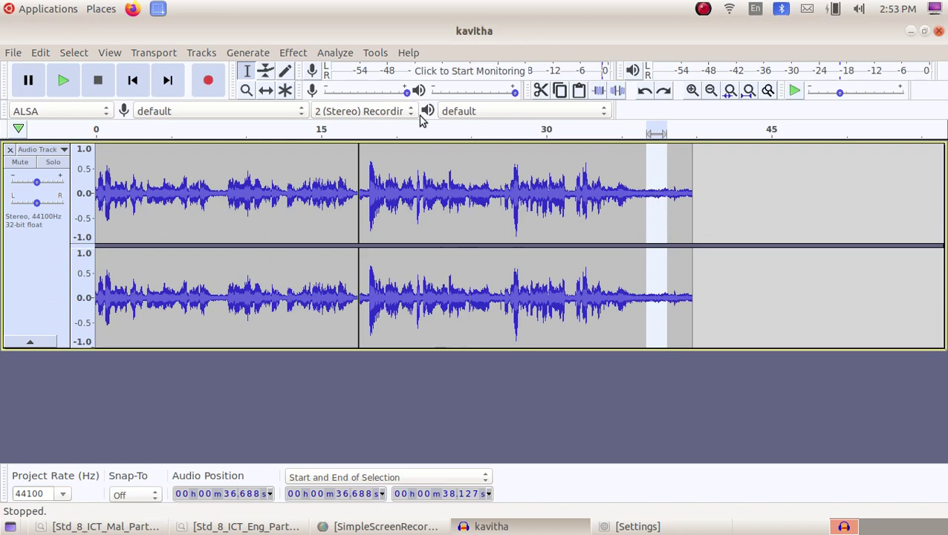
{"action": "left_click", "coordinate": [291, 55]}
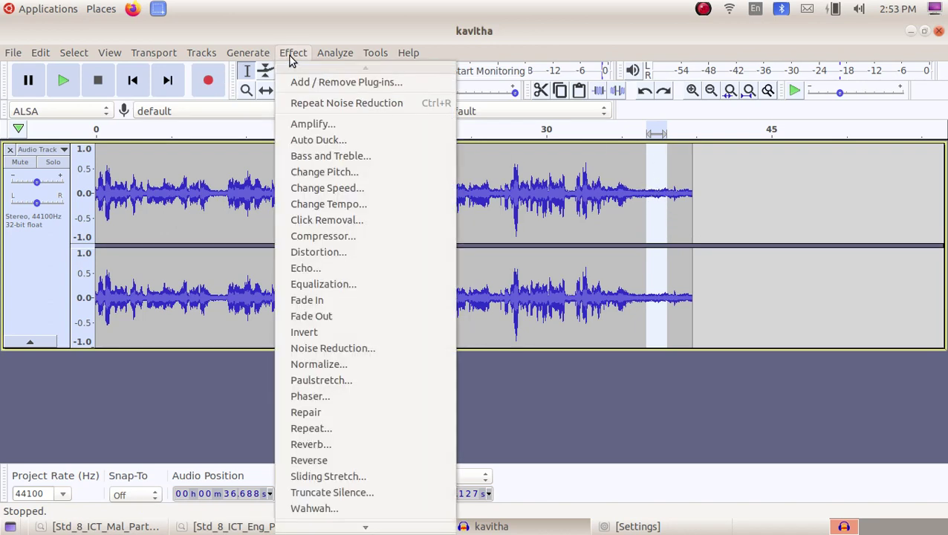
{"action": "left_click", "coordinate": [377, 348]}
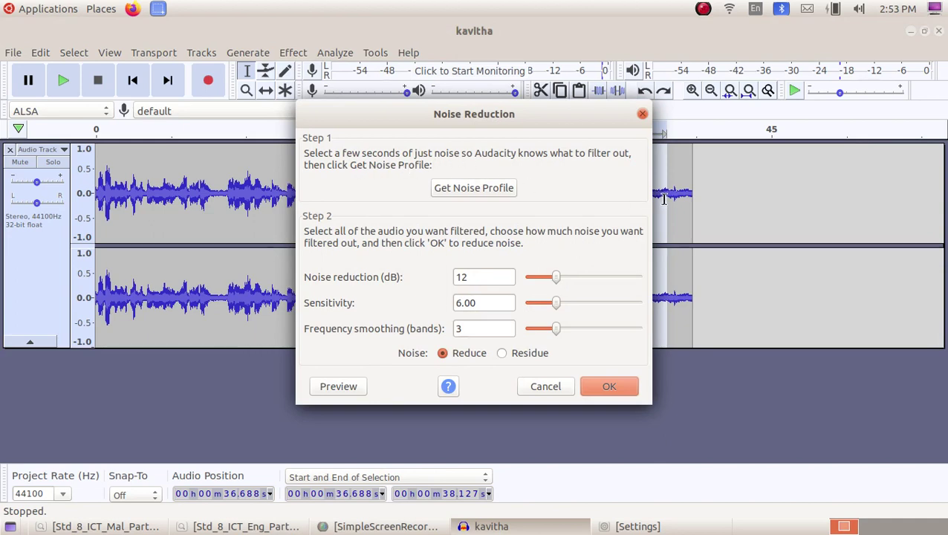
{"action": "left_click", "coordinate": [487, 192]}
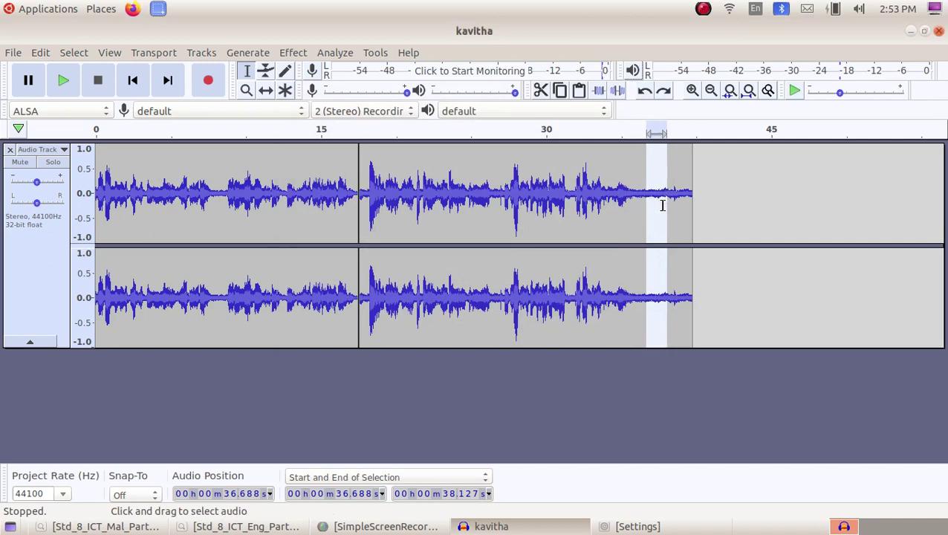
Apply Noise Reduction to the whole track with 12 dB reduction, sensitivity 6.00 and 3 frequency smoothing bands
{"action": "left_click_drag", "start_coordinate": [692, 223], "coordinate": [89, 220]}
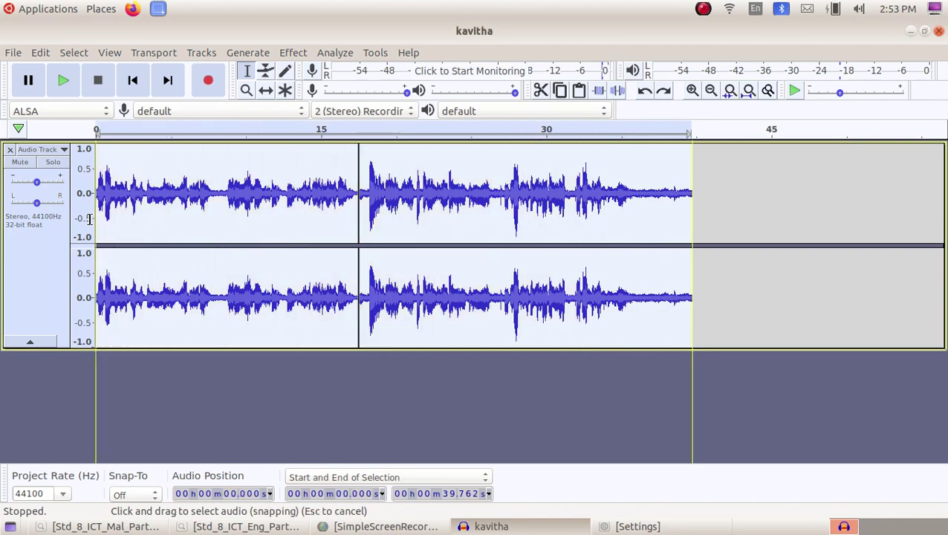
{"action": "left_click", "coordinate": [293, 52]}
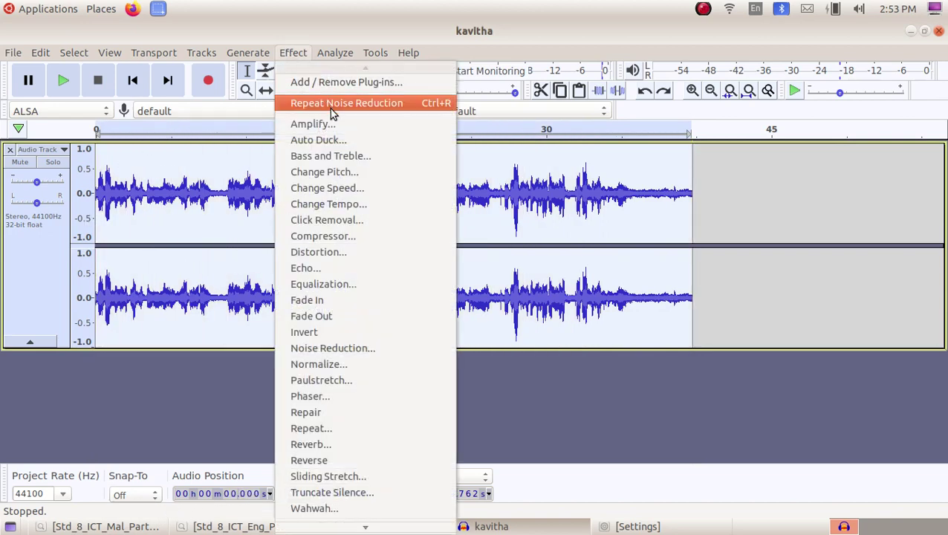
{"action": "left_click", "coordinate": [386, 348]}
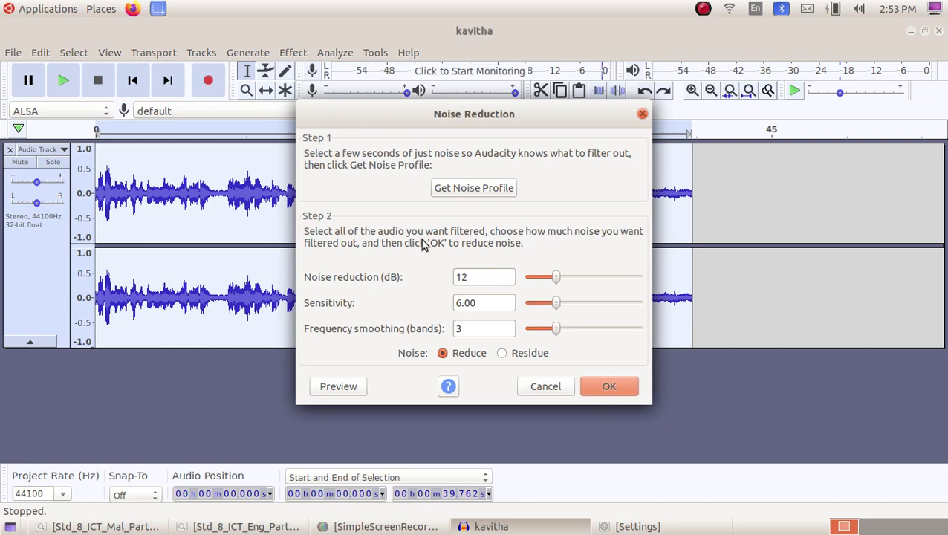
{"action": "left_click_drag", "start_coordinate": [472, 115], "coordinate": [700, 227]}
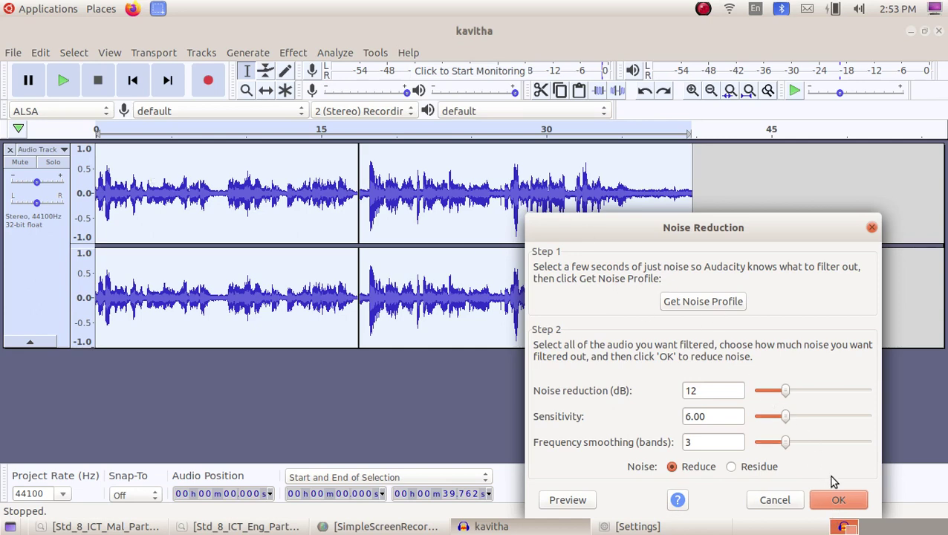
{"action": "left_click", "coordinate": [836, 499]}
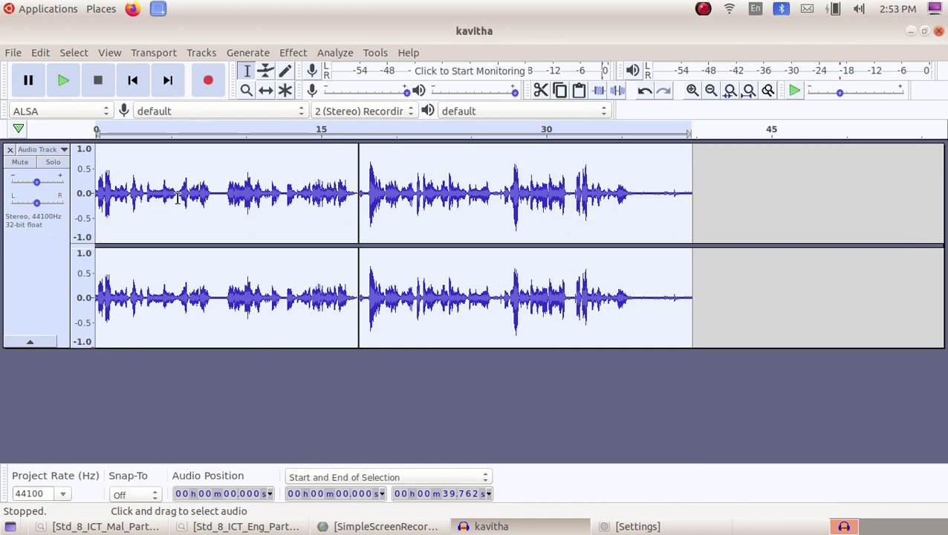
Play the track from its start and pause at about 22 s
{"action": "left_click", "coordinate": [99, 192]}
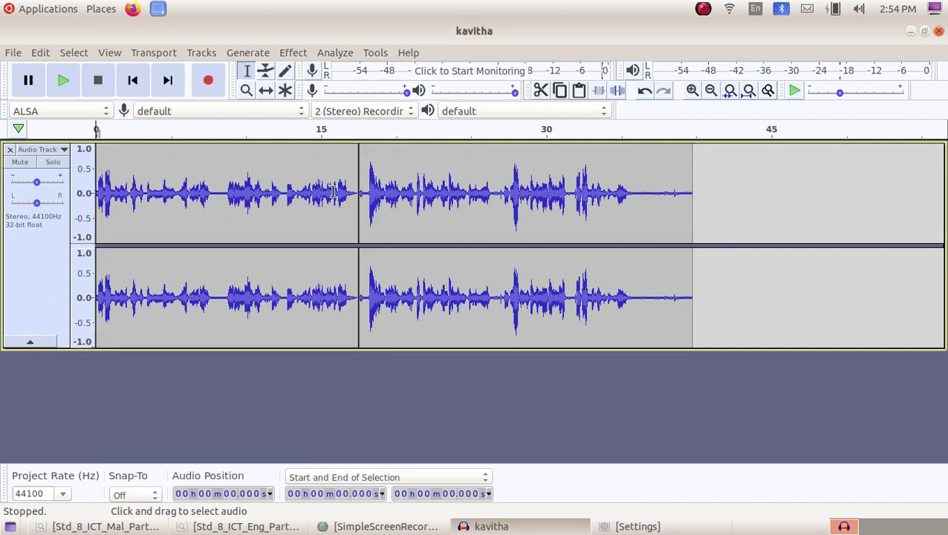
{"action": "left_click", "coordinate": [64, 81]}
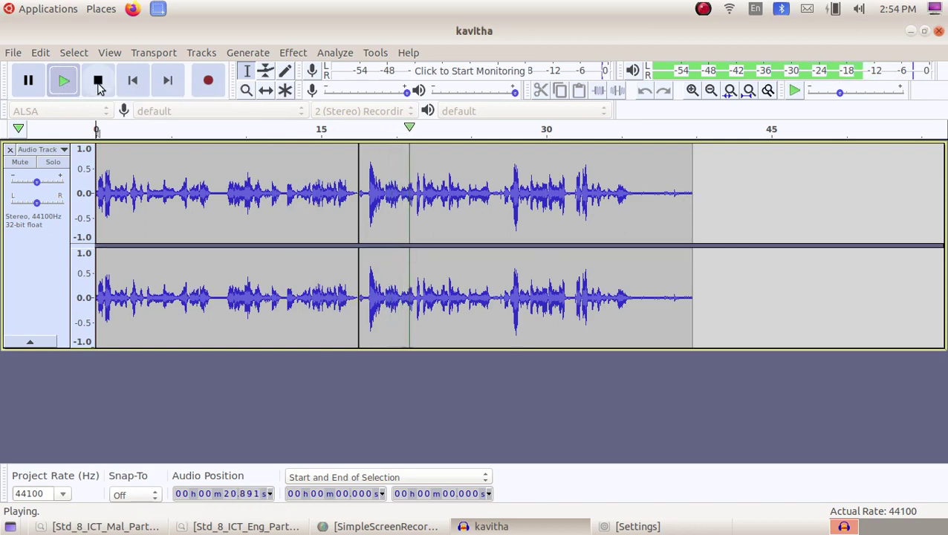
{"action": "left_click", "coordinate": [38, 86]}
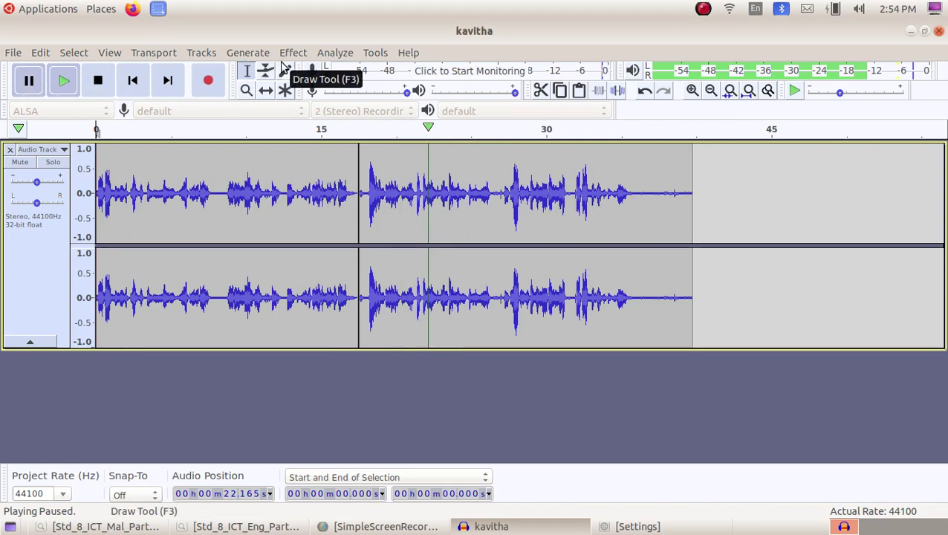
Switch to the Std_8_ICT_Mal_Part_2 PDF and read the Amplify and effects instructions on pages 61 and 62
{"action": "key", "text": "alt+Tab"}
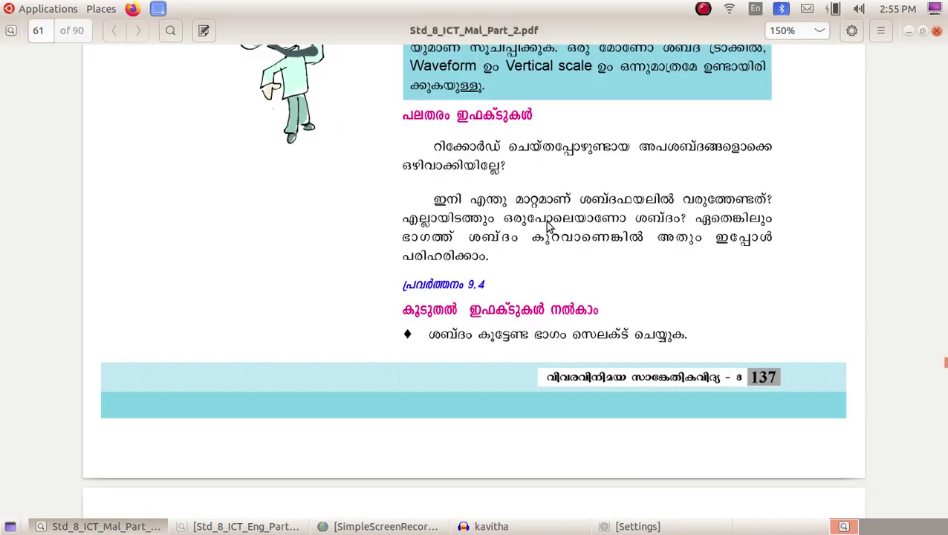
{"action": "scroll", "coordinate": [554, 264], "scroll_direction": "down", "scroll_amount": 5}
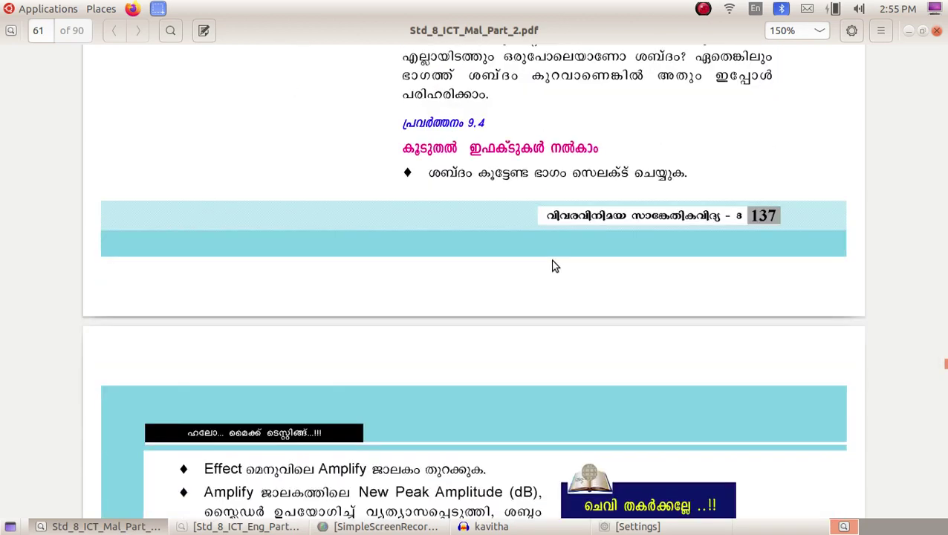
{"action": "scroll", "coordinate": [554, 265], "scroll_direction": "down", "scroll_amount": 4}
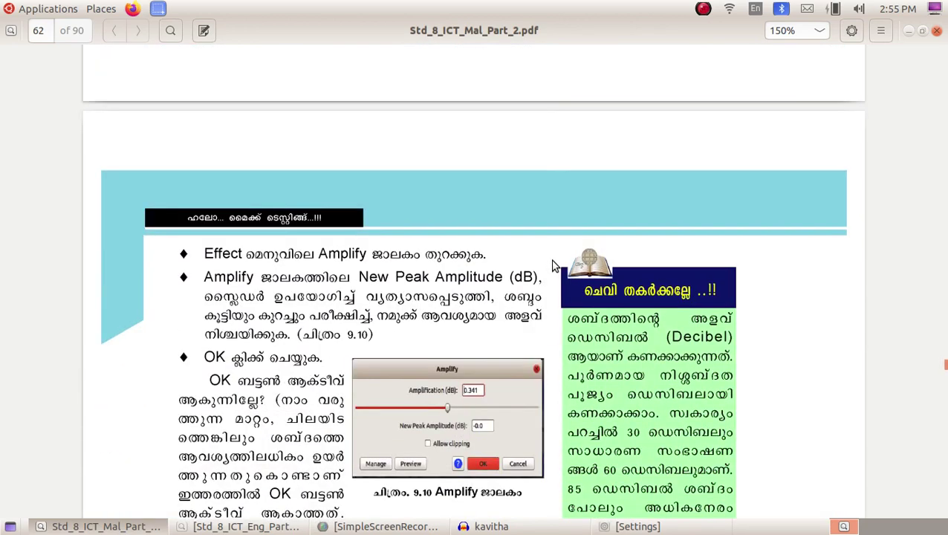
{"action": "scroll", "coordinate": [379, 298], "scroll_direction": "down", "scroll_amount": 3}
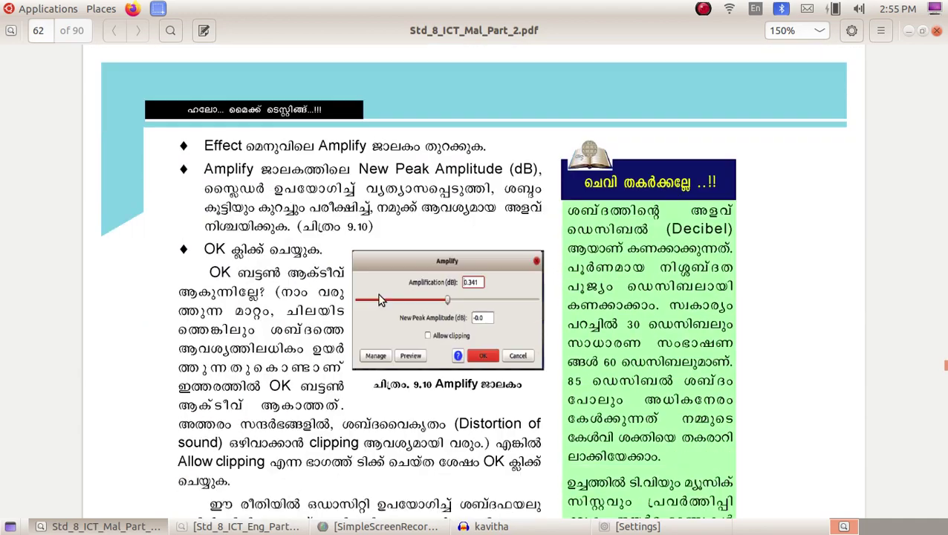
{"action": "scroll", "coordinate": [339, 285], "scroll_direction": "down", "scroll_amount": 5}
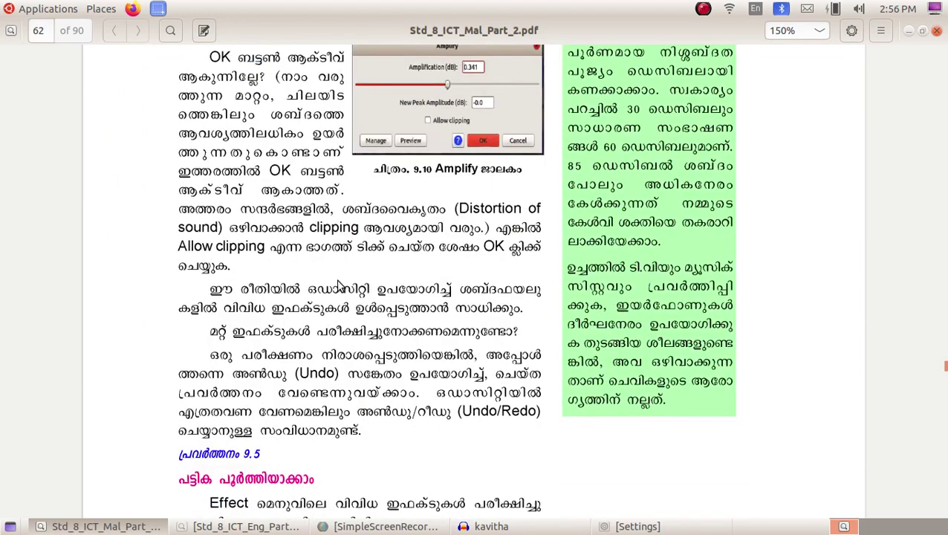
Return to Audacity, select the track from 0 to about 39.6 s, preview and apply Echo with 0.3 s delay and 0.3 decay factor
{"action": "left_click", "coordinate": [907, 30]}
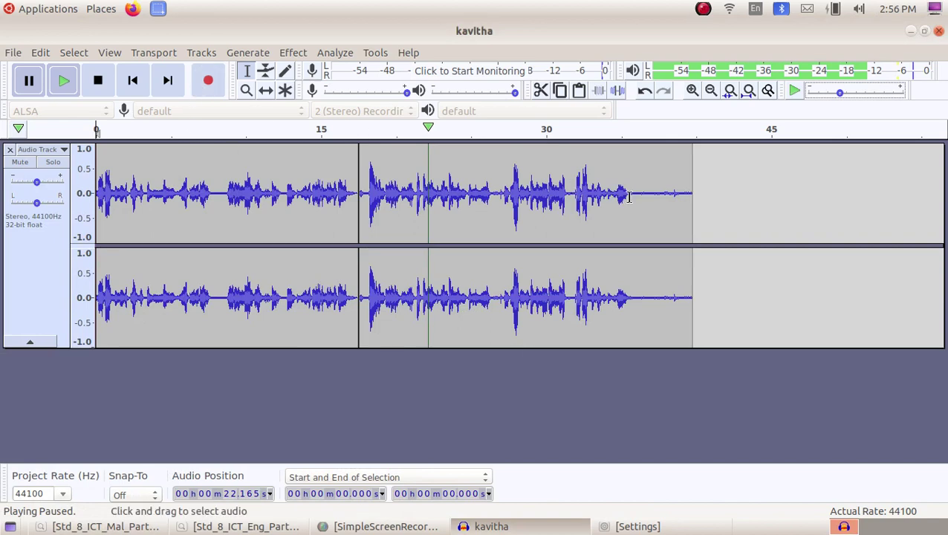
{"action": "left_click_drag", "start_coordinate": [688, 211], "coordinate": [89, 209]}
{"action": "left_click", "coordinate": [295, 54]}
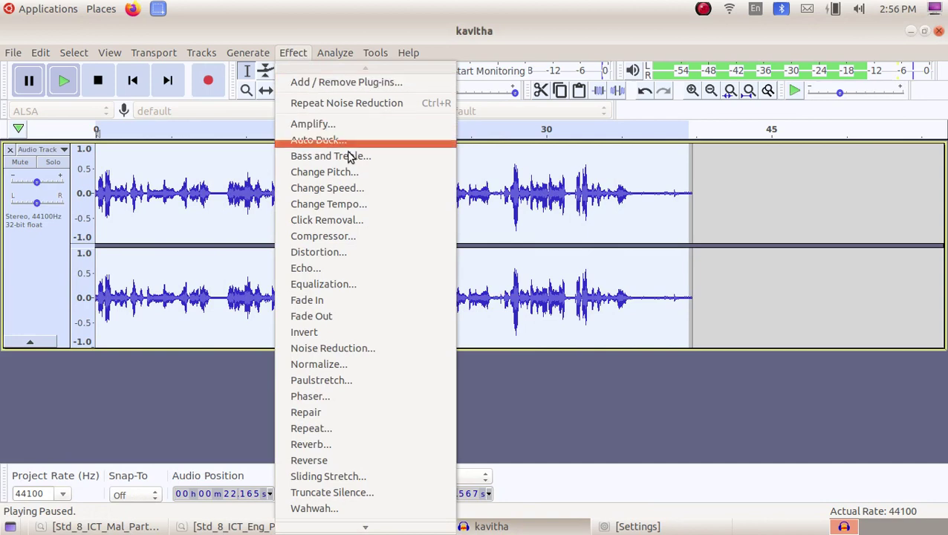
{"action": "left_click", "coordinate": [354, 268]}
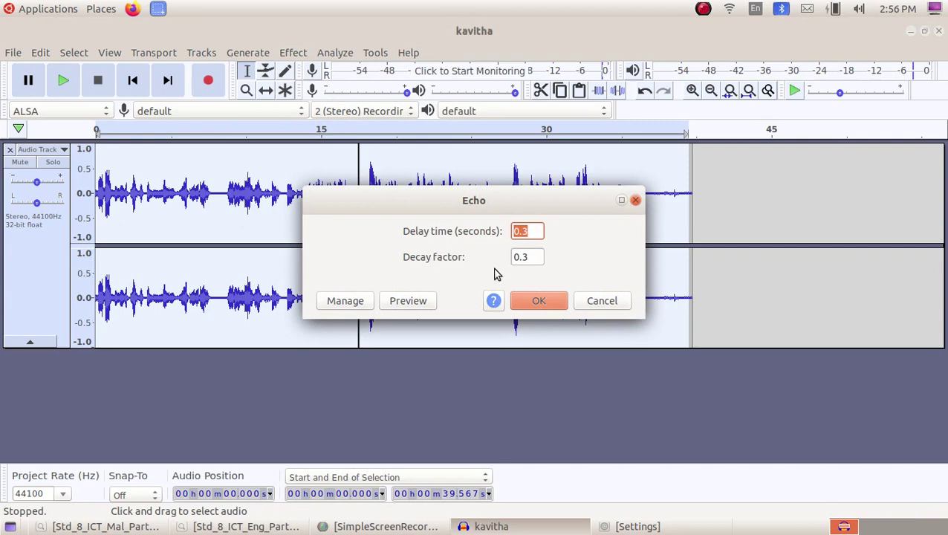
{"action": "left_click", "coordinate": [418, 308]}
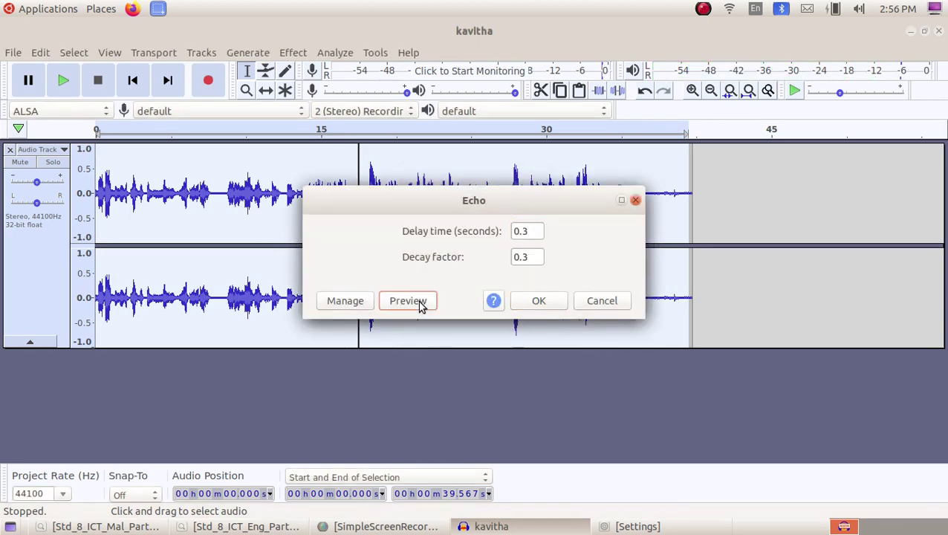
{"action": "left_click", "coordinate": [544, 301]}
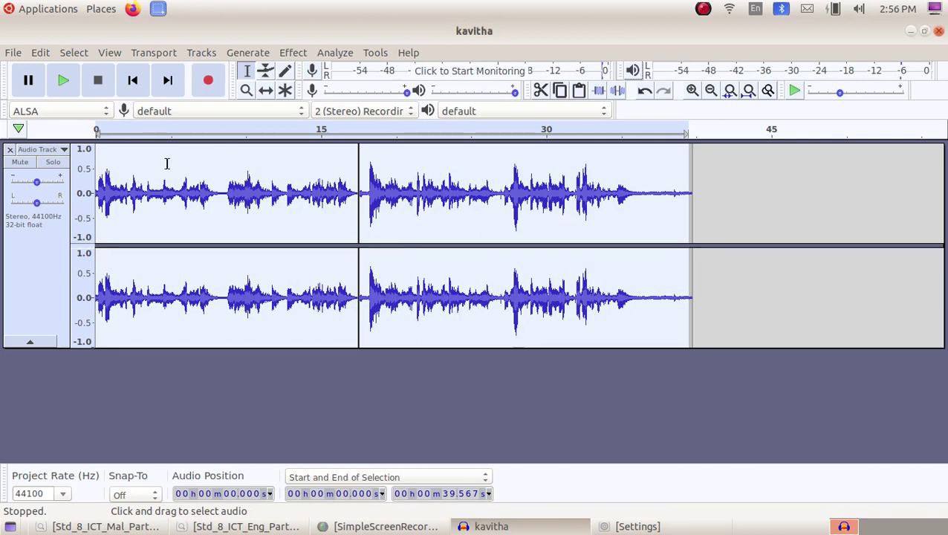
Save the changes to the existing kavitha project
{"action": "left_click", "coordinate": [13, 53]}
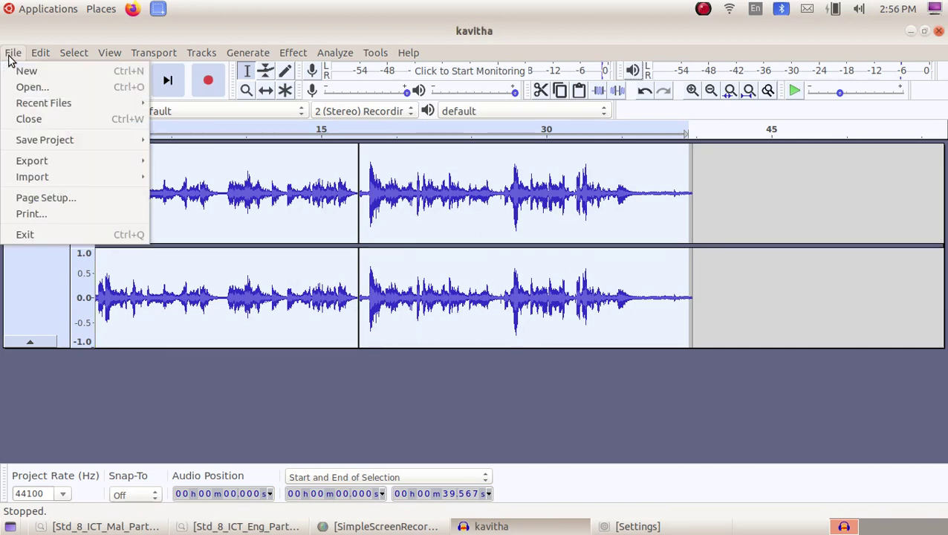
{"action": "mouse_move", "coordinate": [116, 141]}
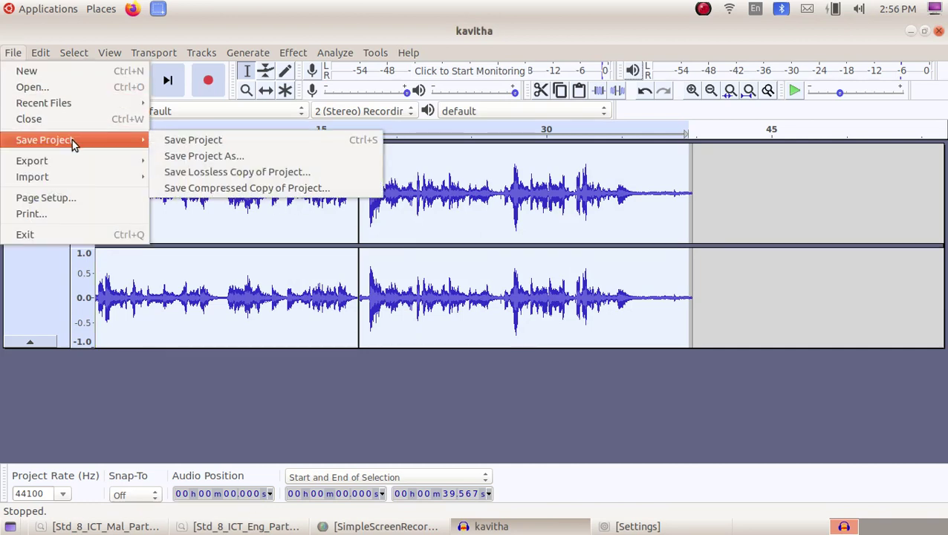
{"action": "left_click", "coordinate": [203, 145]}
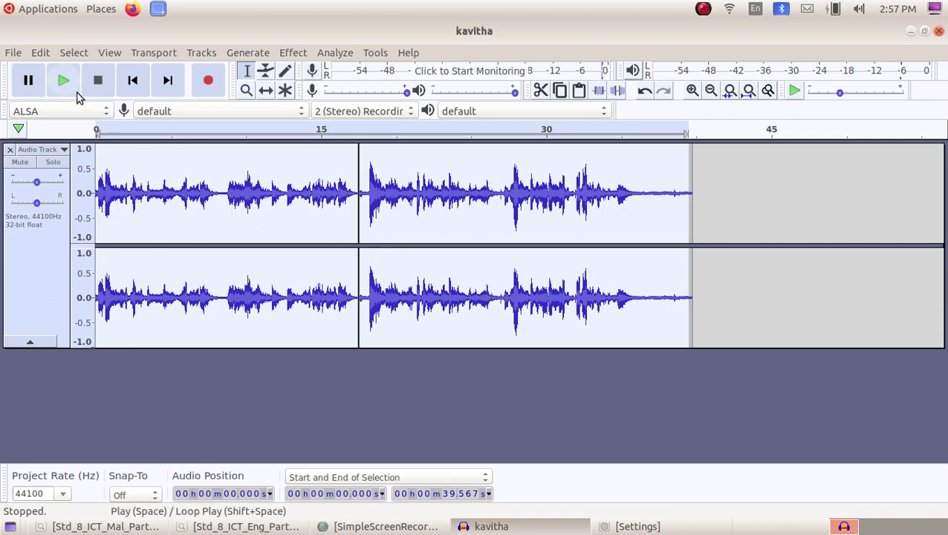
Export the audio in MP3 format as kavitha.mp3 into the Students_Works_8 folder under the home directory
{"action": "left_click", "coordinate": [16, 55]}
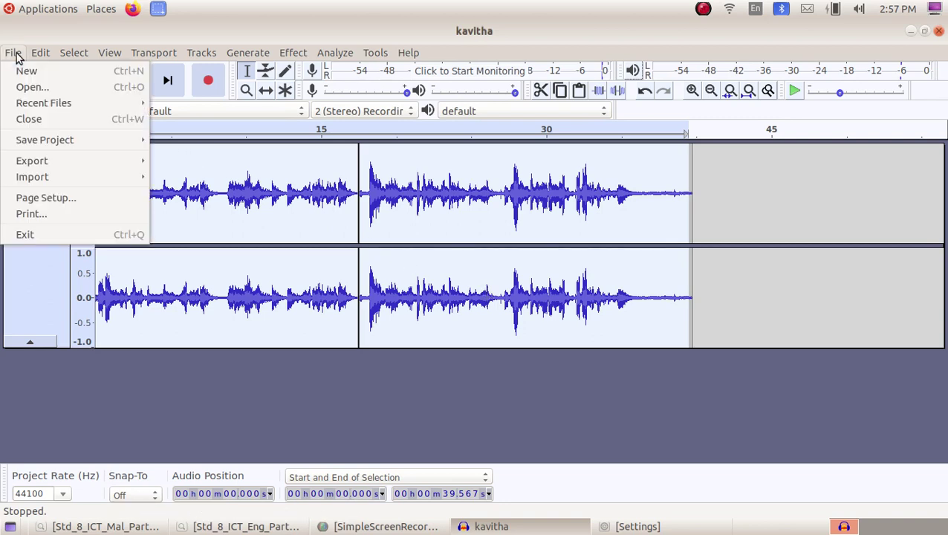
{"action": "mouse_move", "coordinate": [65, 159]}
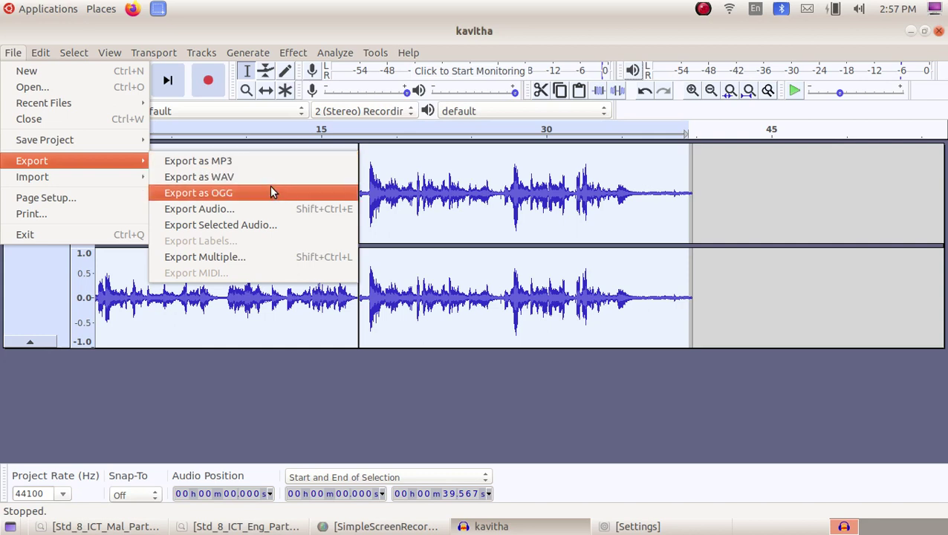
{"action": "left_click", "coordinate": [302, 161]}
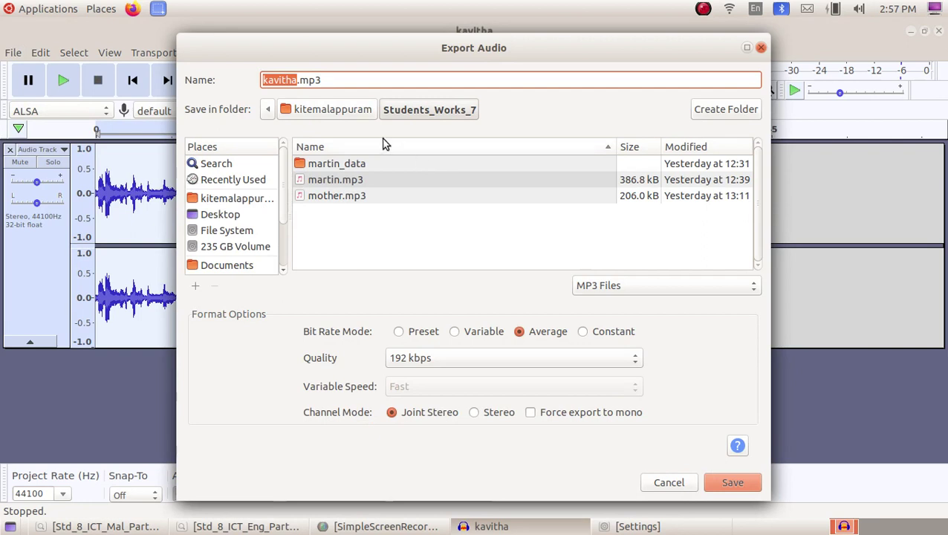
{"action": "left_click", "coordinate": [355, 111]}
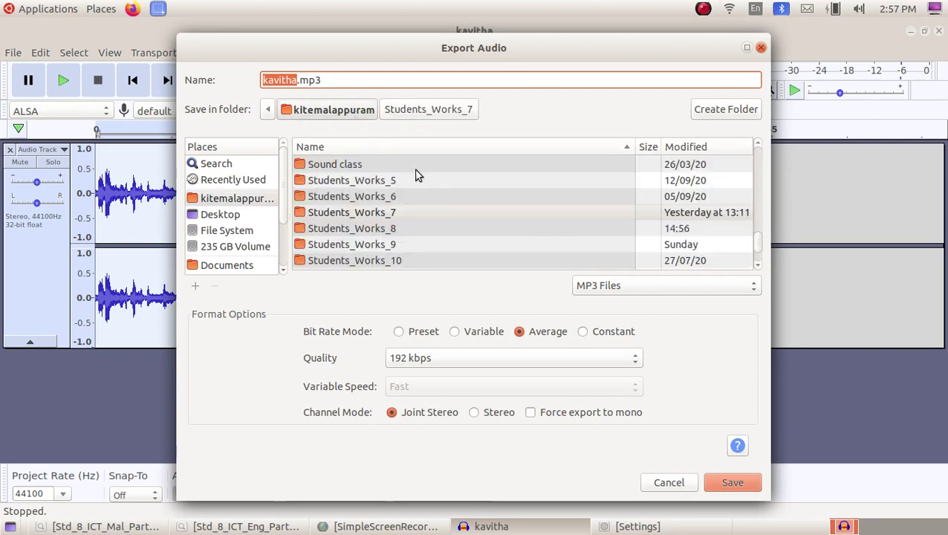
{"action": "double_click", "coordinate": [408, 228]}
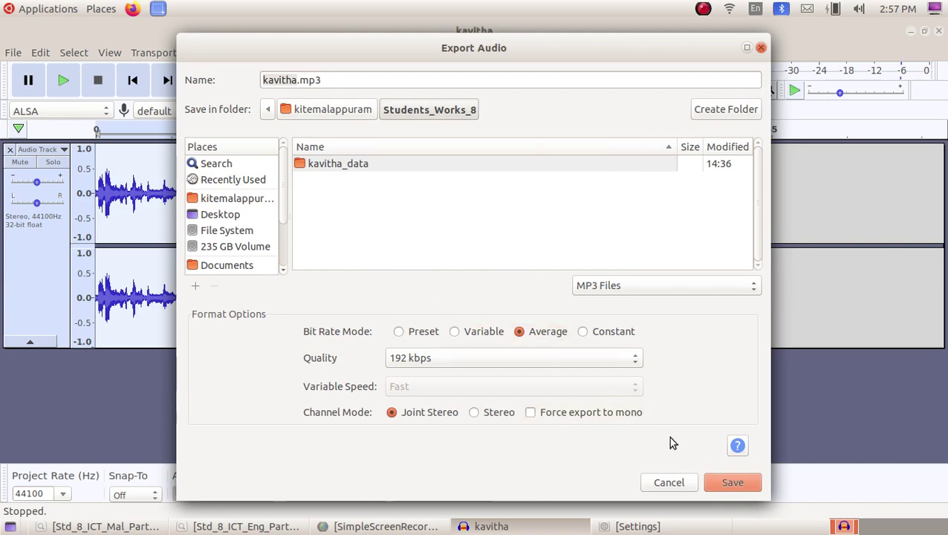
{"action": "left_click", "coordinate": [727, 482]}
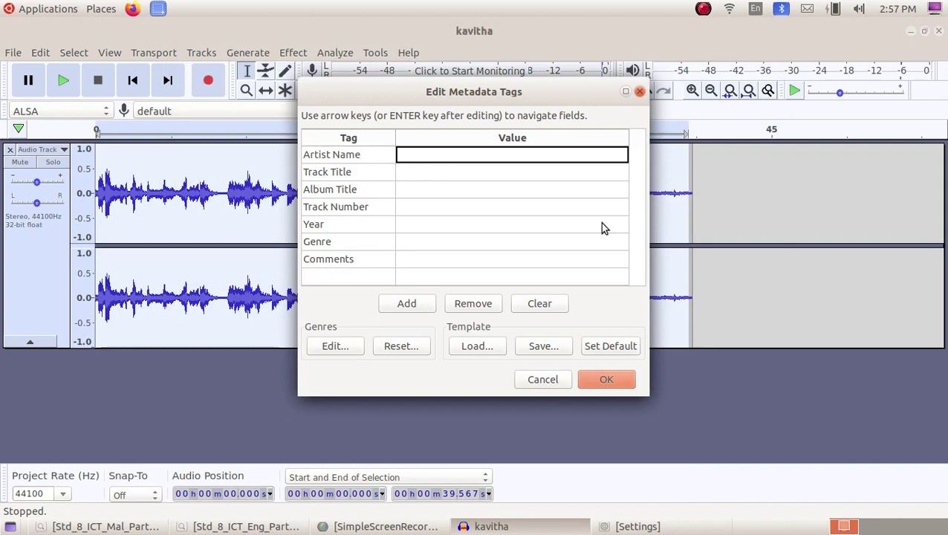
Fill in the artist's name and the year 2020 in the metadata tags and complete the MP3 export
{"action": "type", "text": "Basheer"}
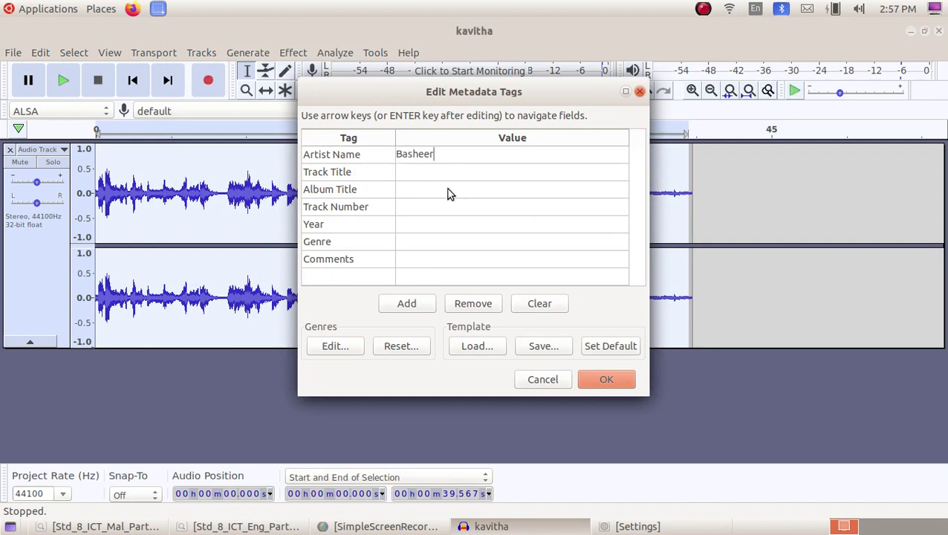
{"action": "left_click", "coordinate": [422, 224]}
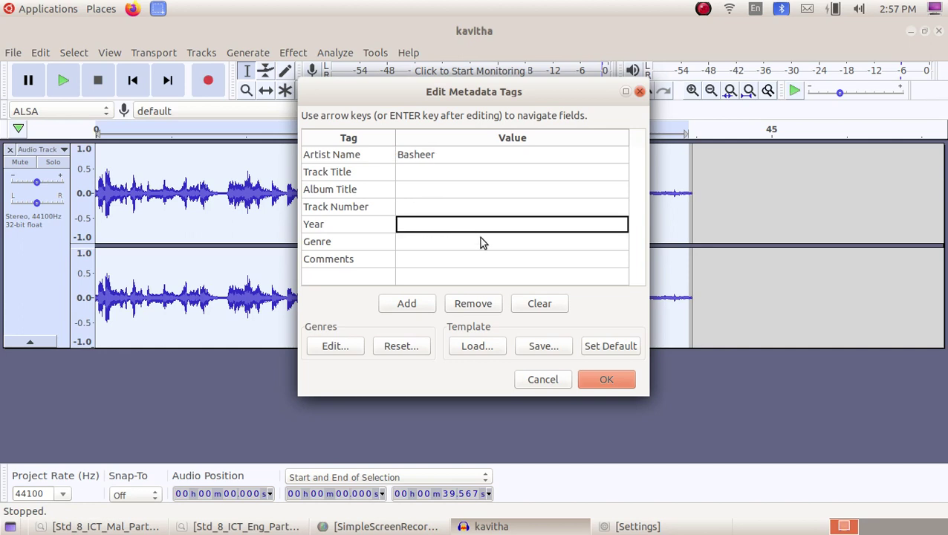
{"action": "type", "text": "2020"}
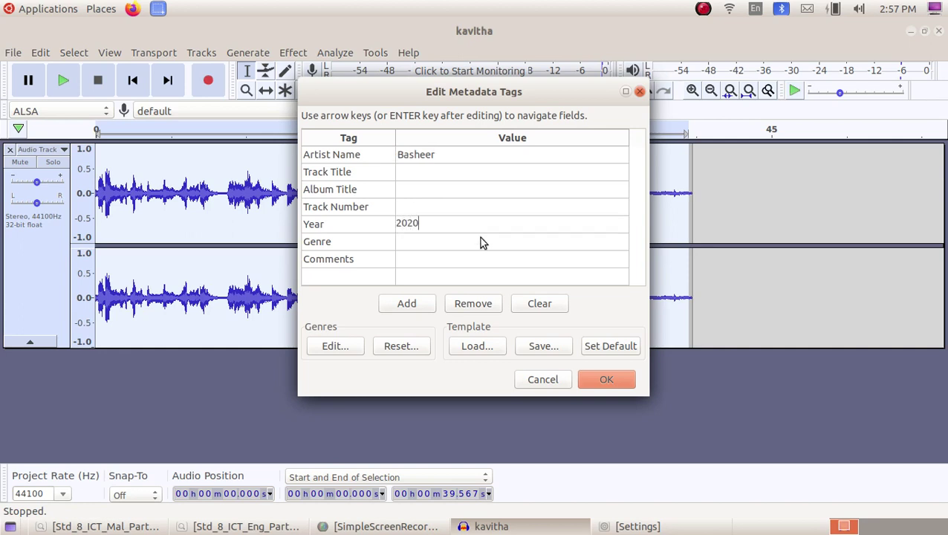
{"action": "left_click", "coordinate": [624, 379]}
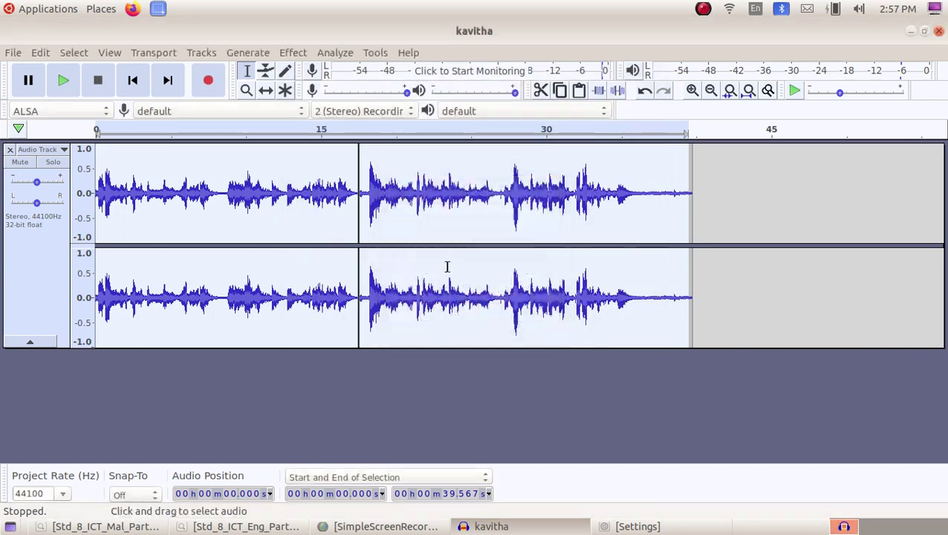
Minimize Audacity and open the Students_Works_8 folder from Home to locate the exported kavitha.mp3 file
{"action": "left_click", "coordinate": [911, 33]}
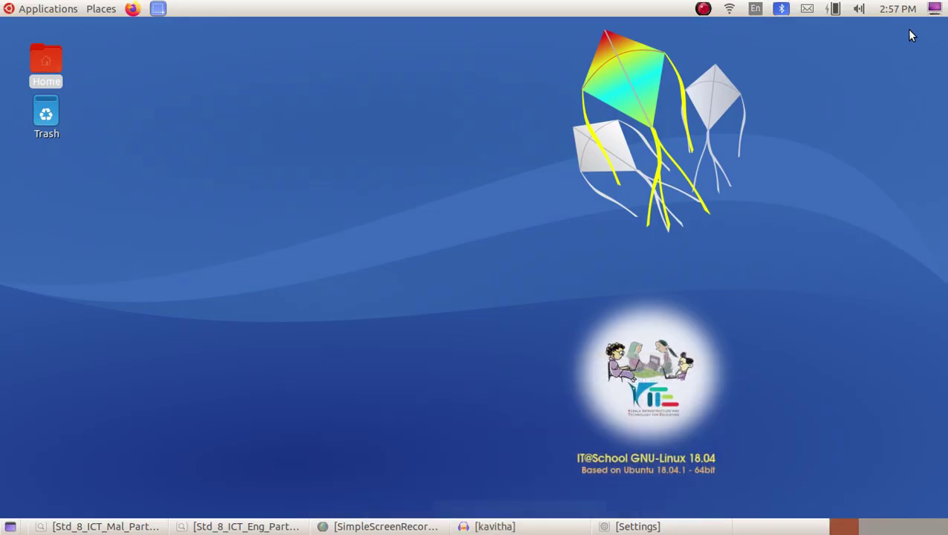
{"action": "key", "text": "Return"}
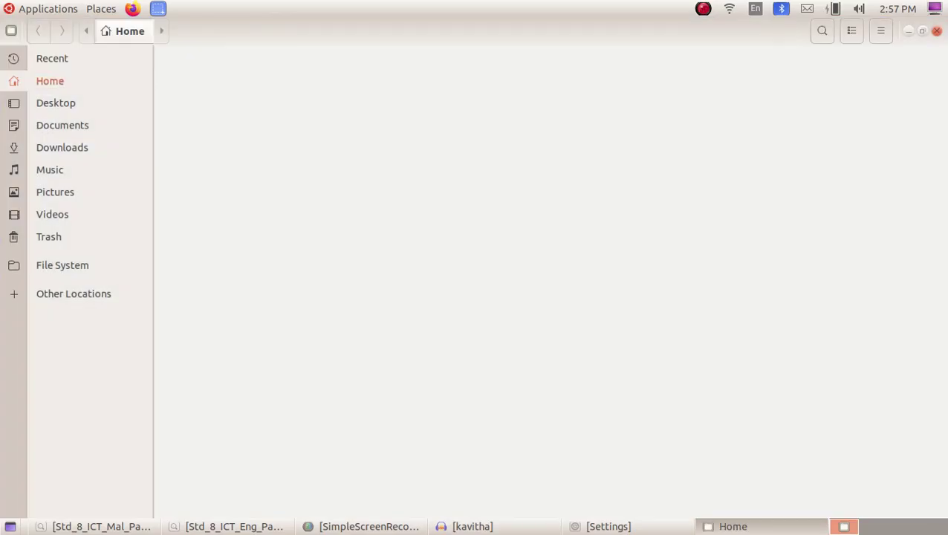
{"action": "double_click", "coordinate": [897, 209]}
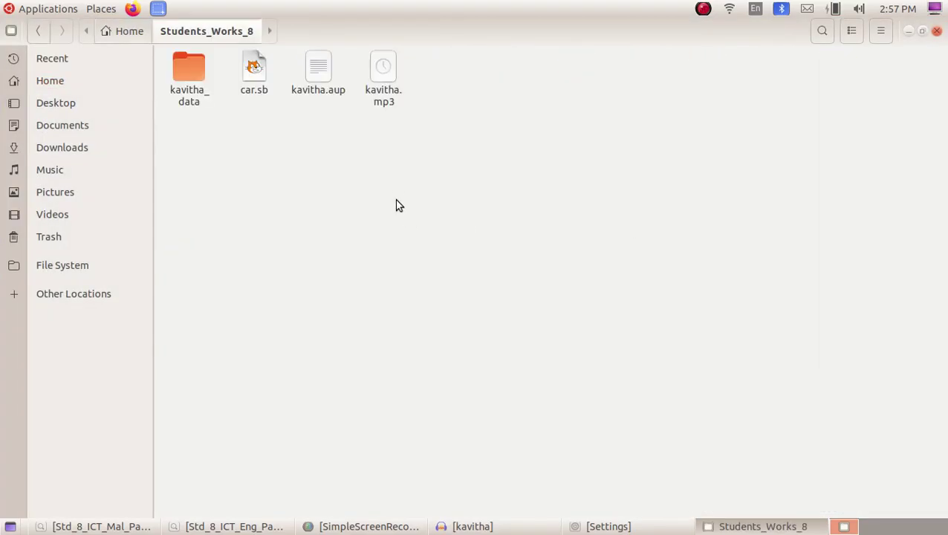
{"action": "left_click", "coordinate": [382, 99]}
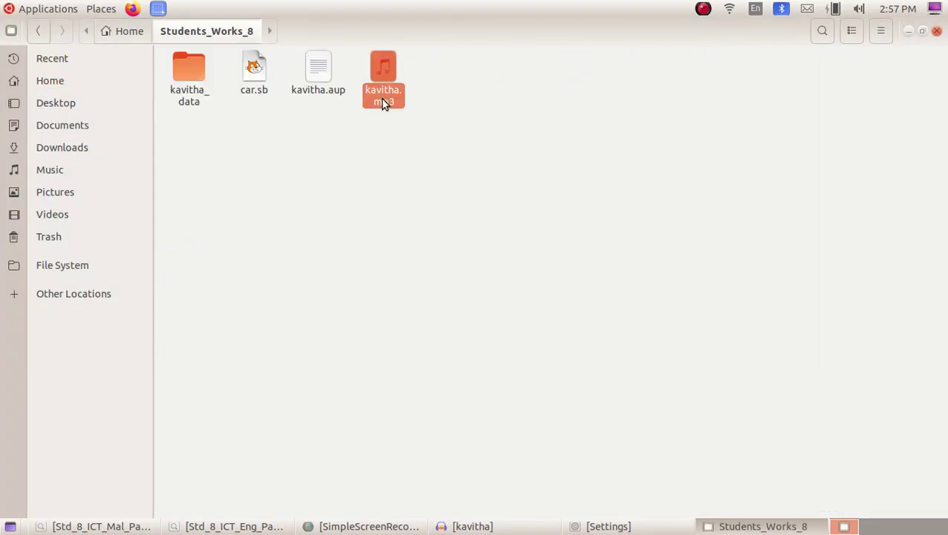
{"action": "left_click", "coordinate": [406, 160]}
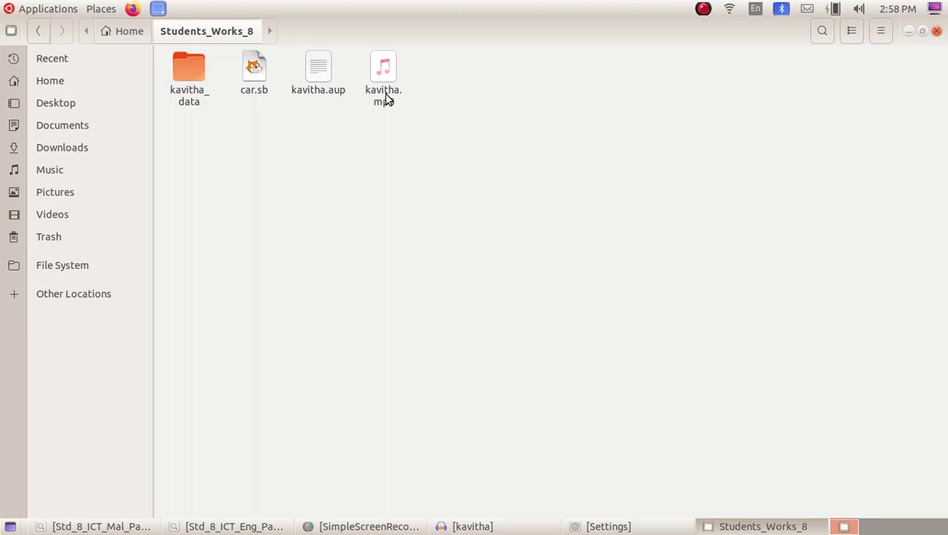
Play kavitha.mp3 in Audacious for a few seconds, stop playback and close the player
{"action": "double_click", "coordinate": [385, 96]}
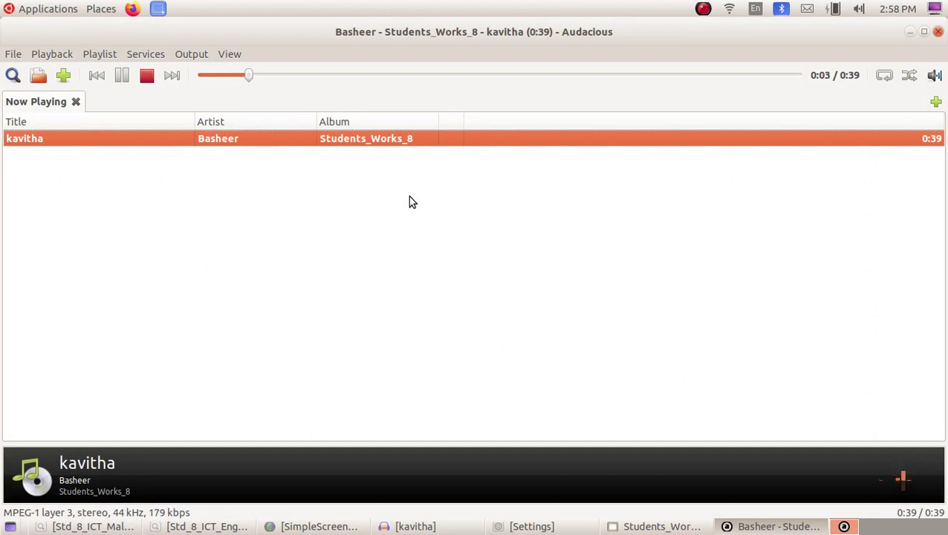
{"action": "left_click", "coordinate": [146, 77]}
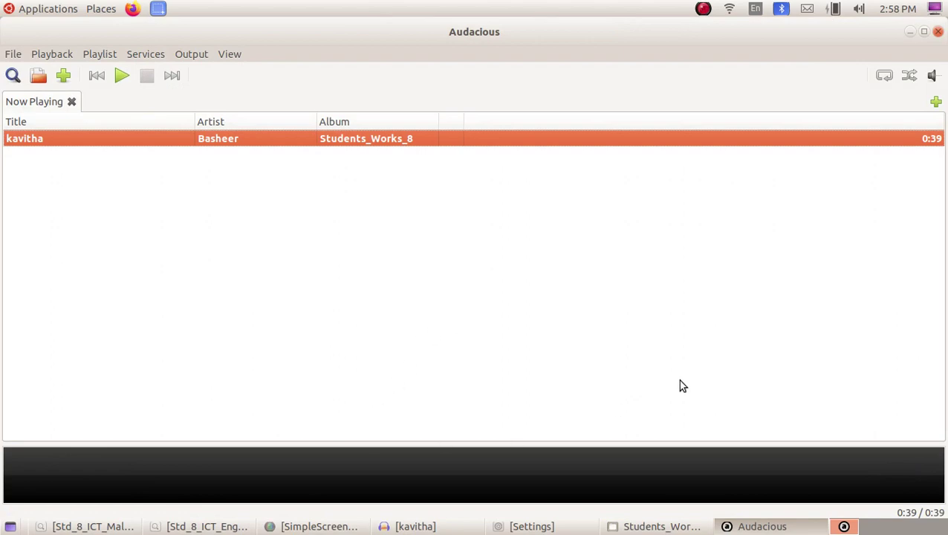
{"action": "left_click", "coordinate": [937, 31]}
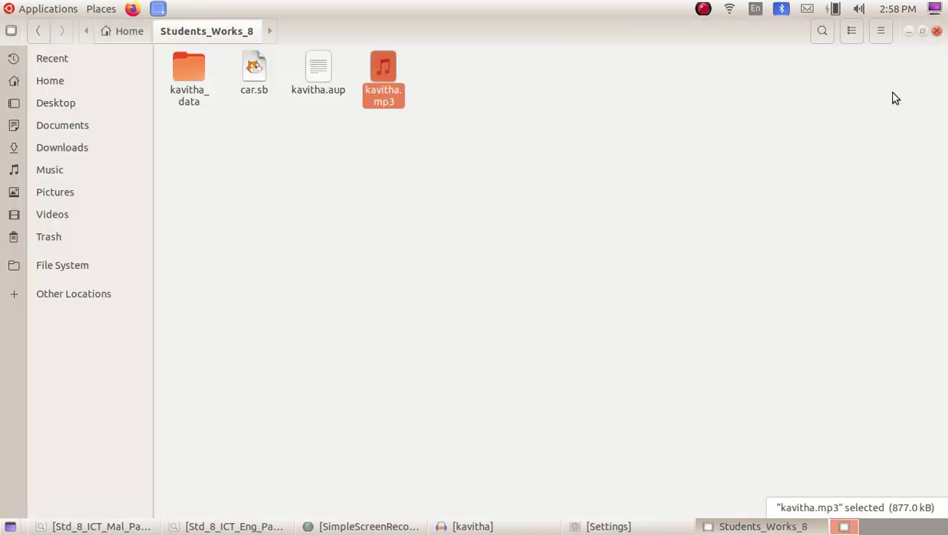
{"action": "left_click", "coordinate": [386, 142]}
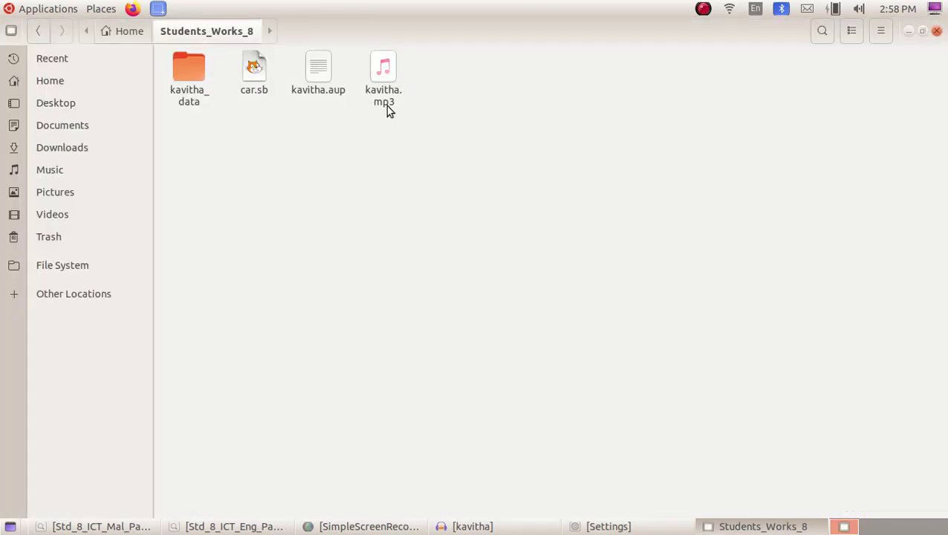